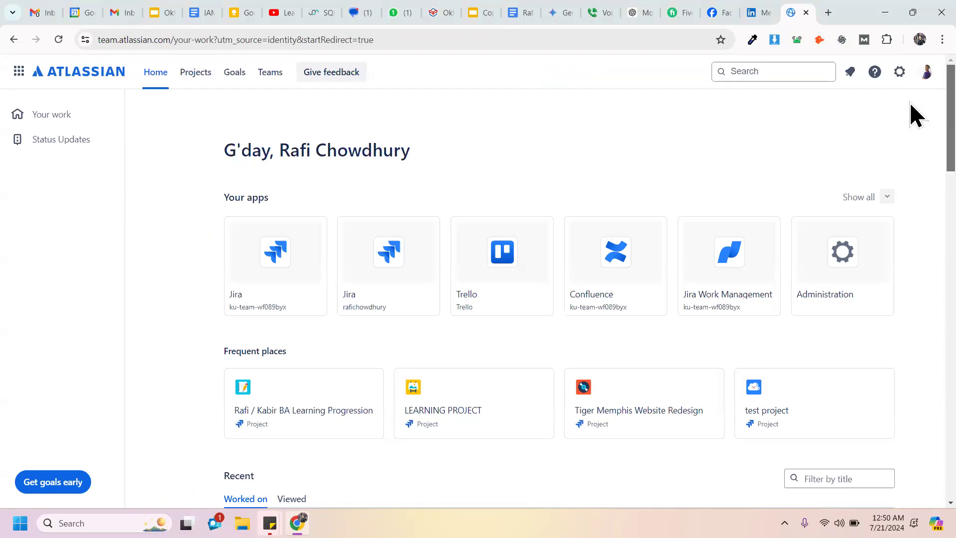
Step: Open the Projects page of the personal Jira site from the second Jira tile under Your apps
scroll(910, 114, down, 2)
scroll(909, 118, down, 3)
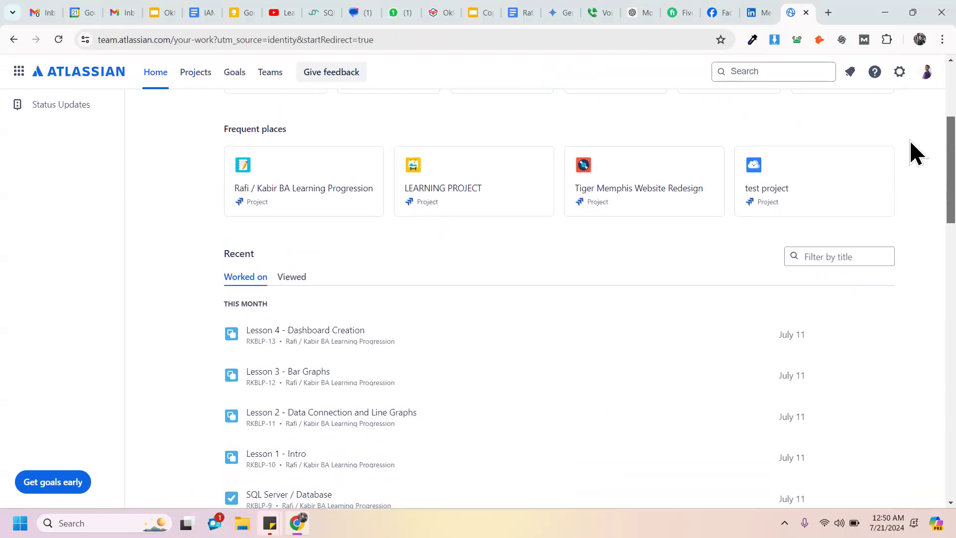
scroll(909, 139, up, 5)
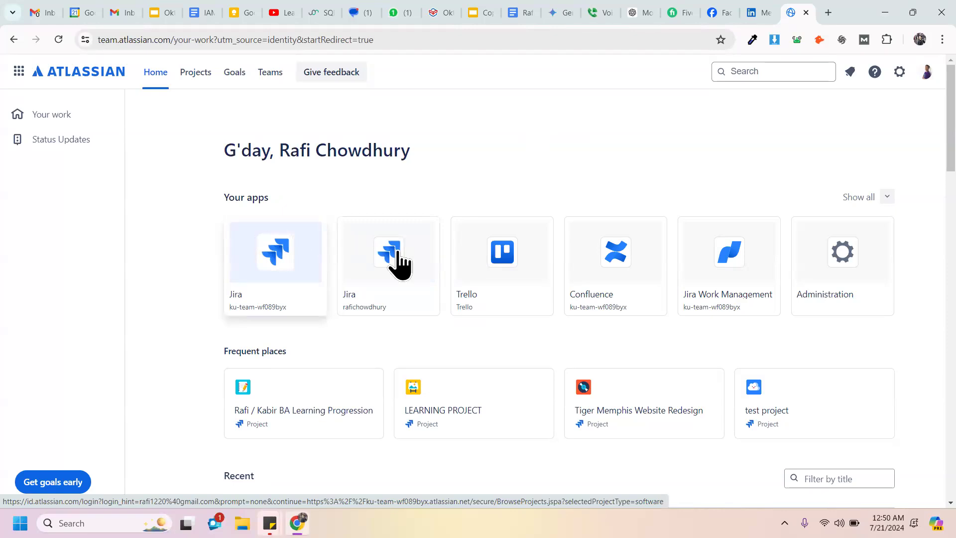
click(406, 273)
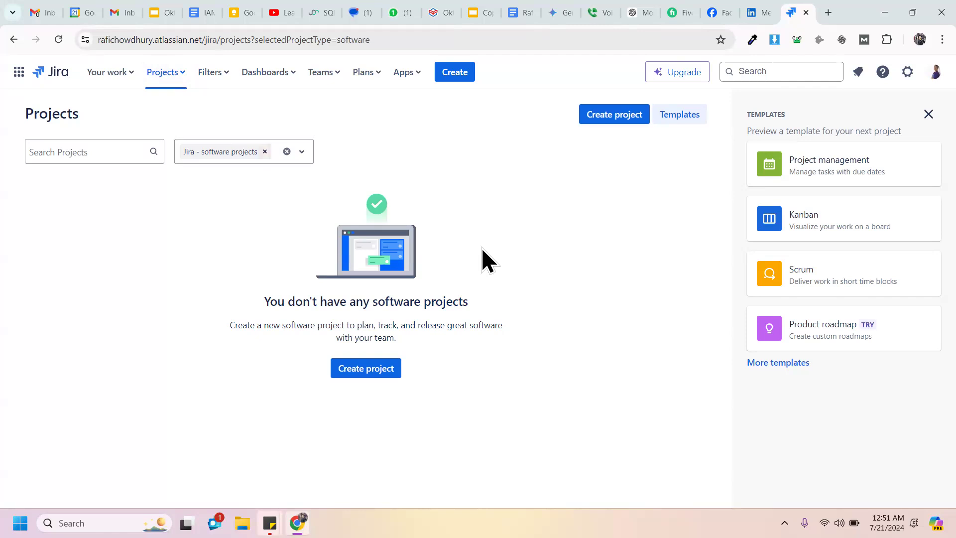
Step: Start a new project and browse the Project templates gallery
click(367, 368)
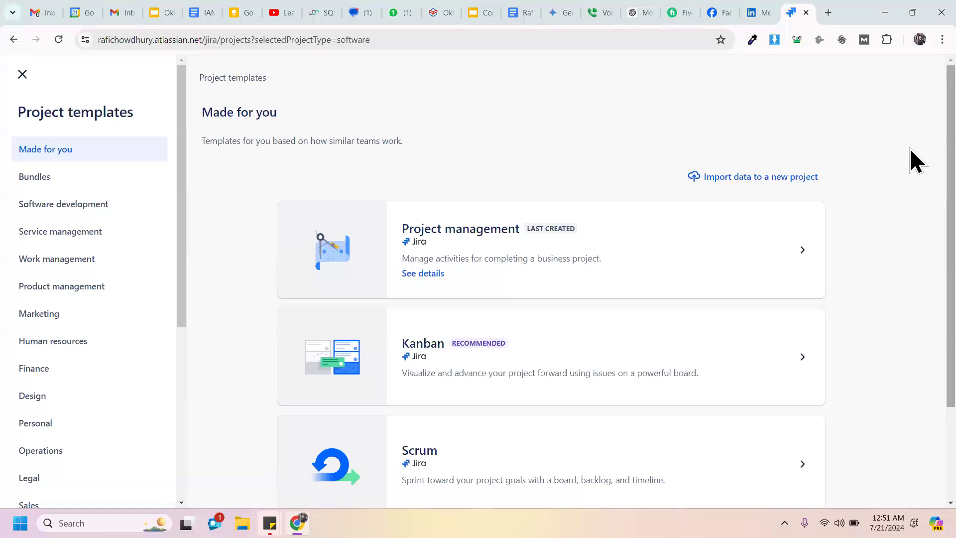
scroll(911, 149, down, 1)
scroll(909, 169, down, 2)
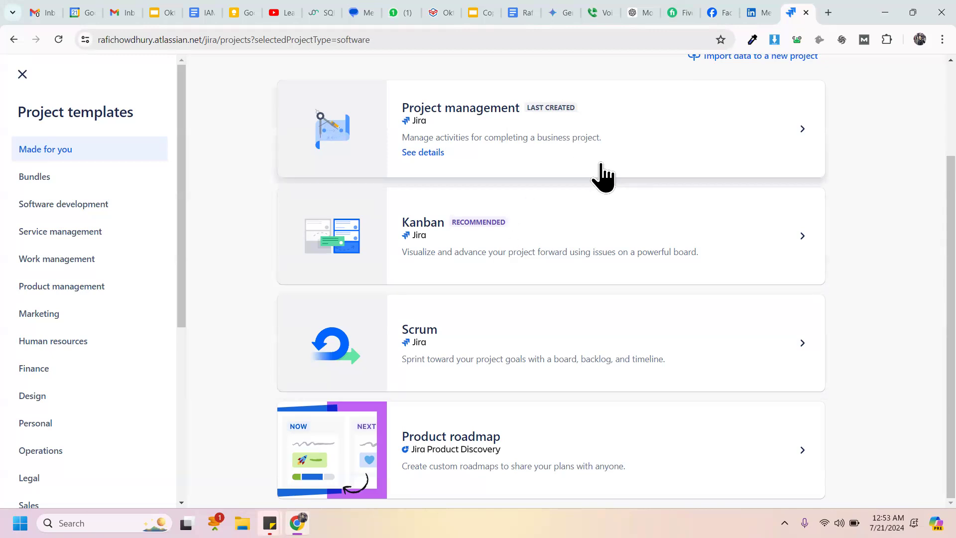
click(510, 149)
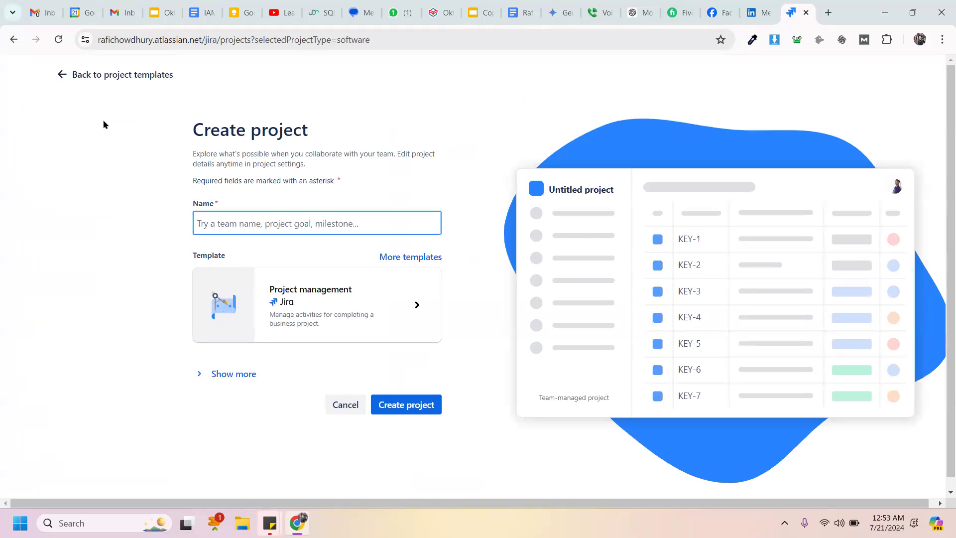
click(61, 75)
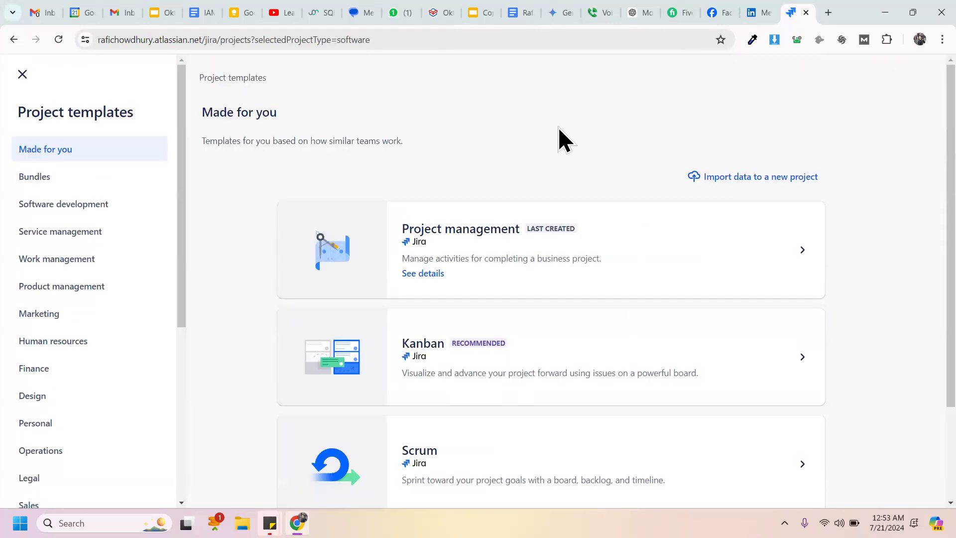
scroll(910, 165, down, 2)
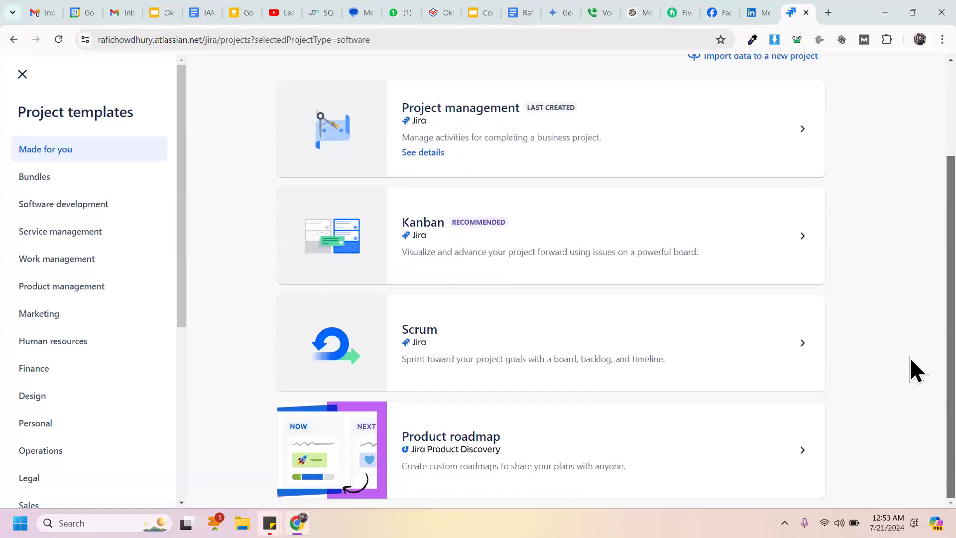
scroll(909, 308, up, 1)
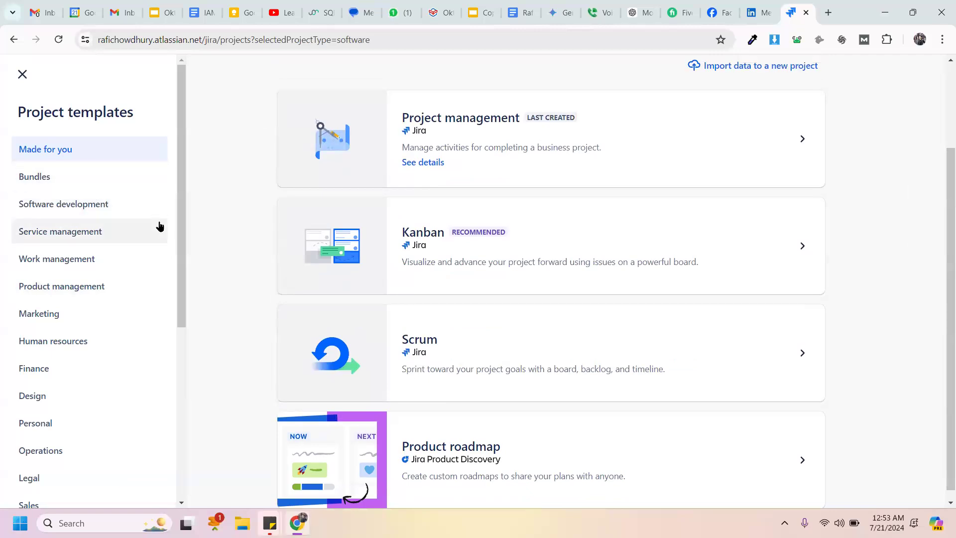
drag(183, 234, 187, 262)
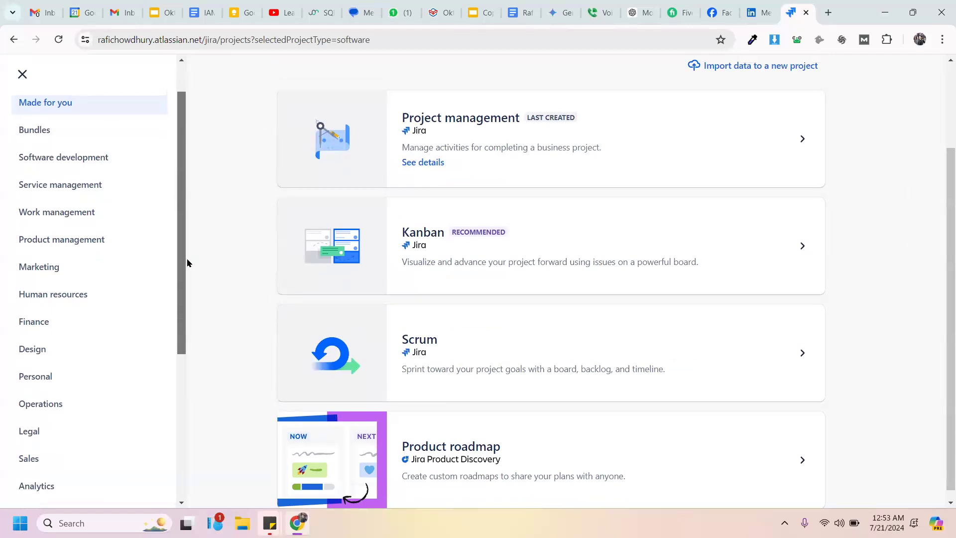
drag(187, 263, 185, 283)
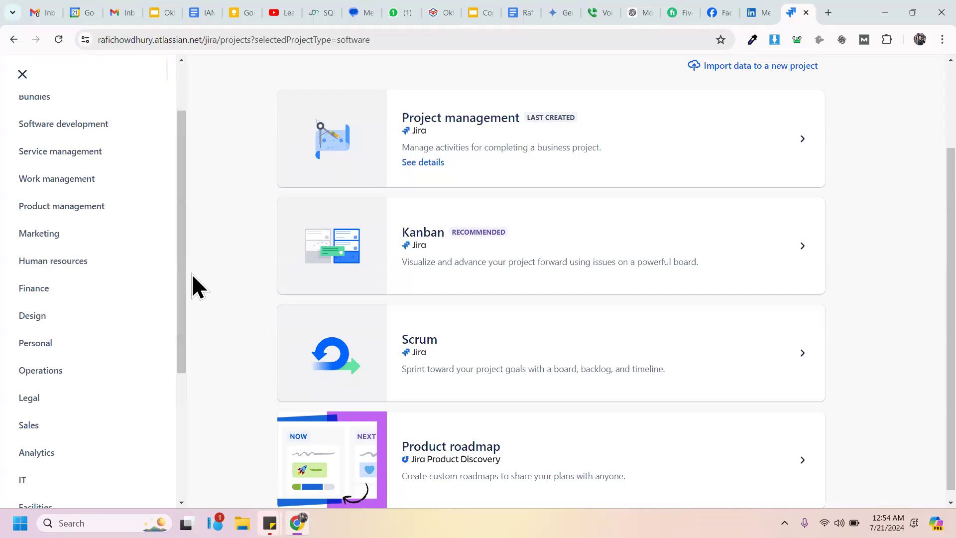
drag(178, 250, 186, 175)
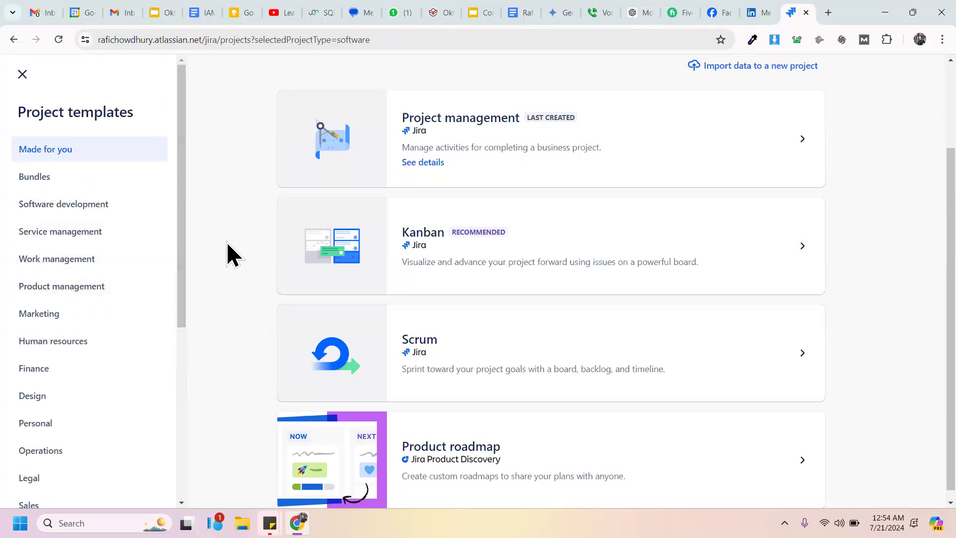
drag(181, 222, 196, 257)
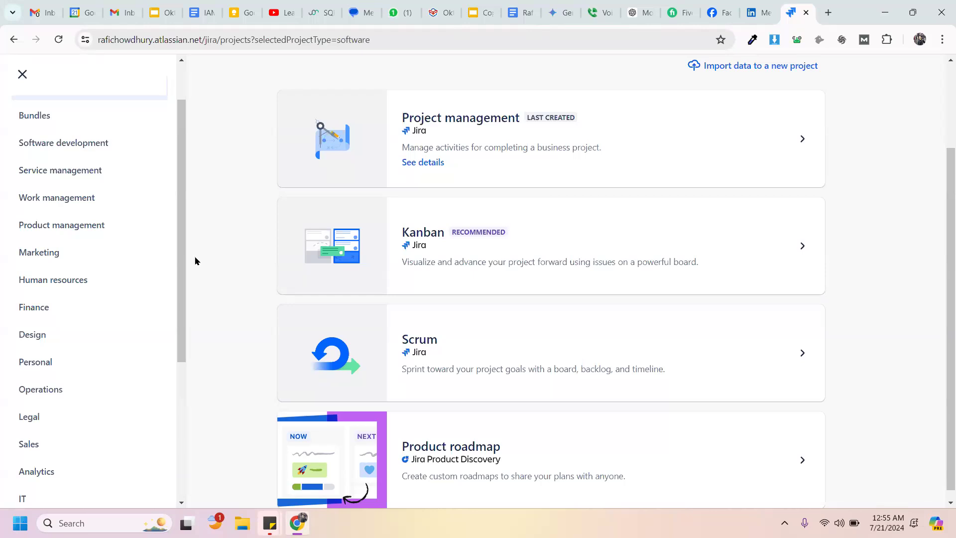
key(alt+Tab)
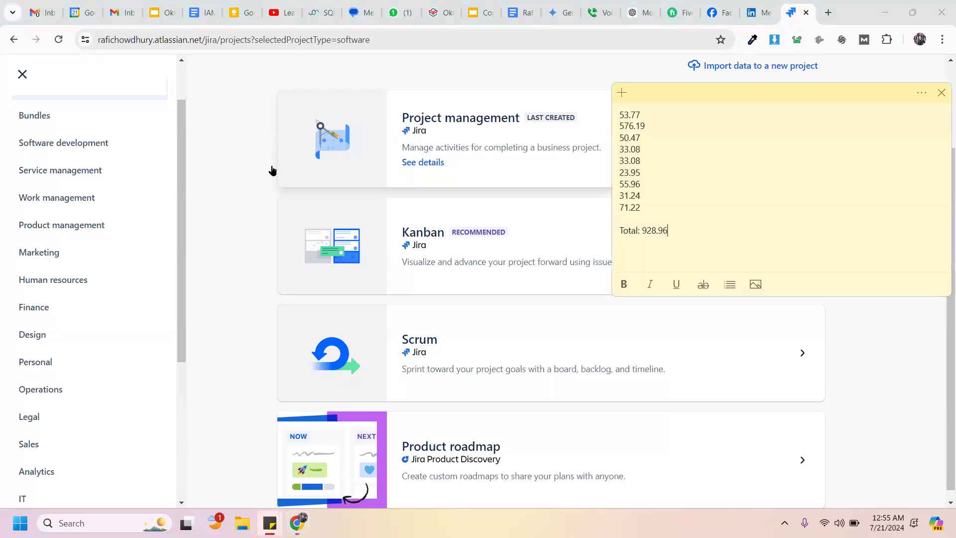
click(220, 162)
key(alt+Tab)
key(alt+Tab)
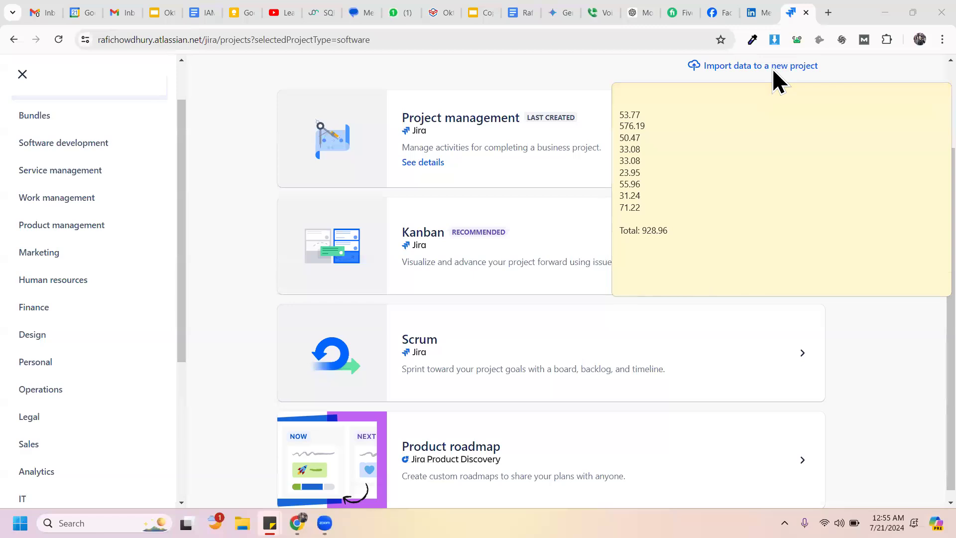
click(841, 320)
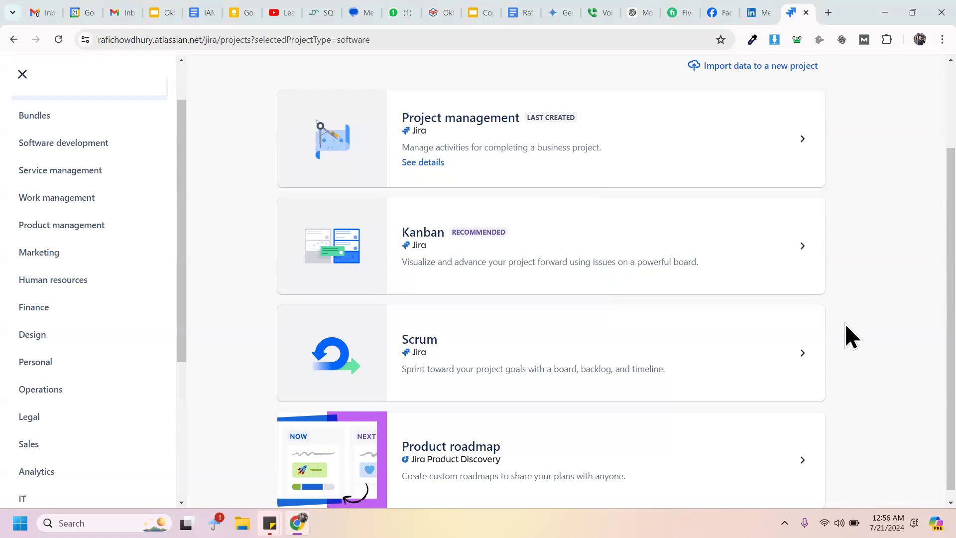
Step: Create the project 'Chowdhury's Digital Rockstars' from the Project management template
click(488, 128)
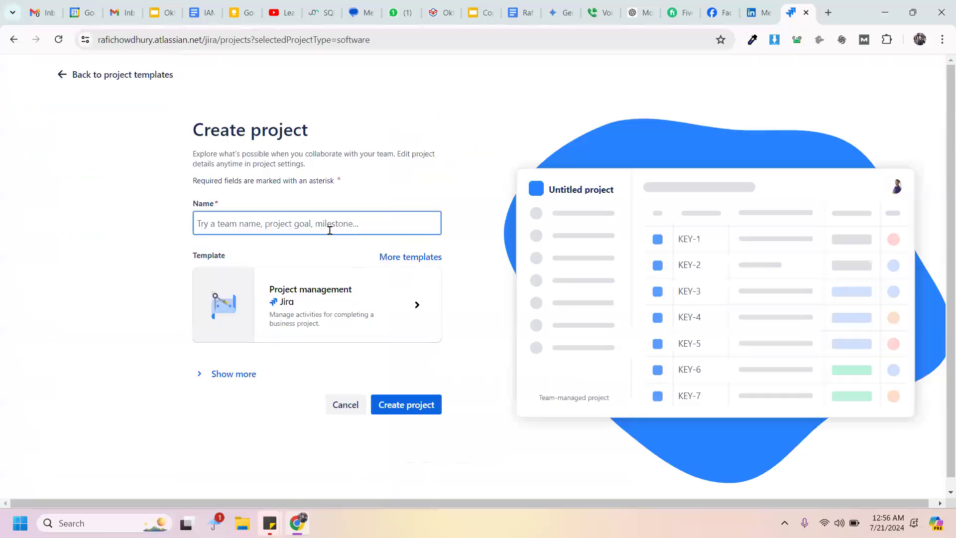
text(Choe)
key(BackSpace)
text(wdhury's Digital)
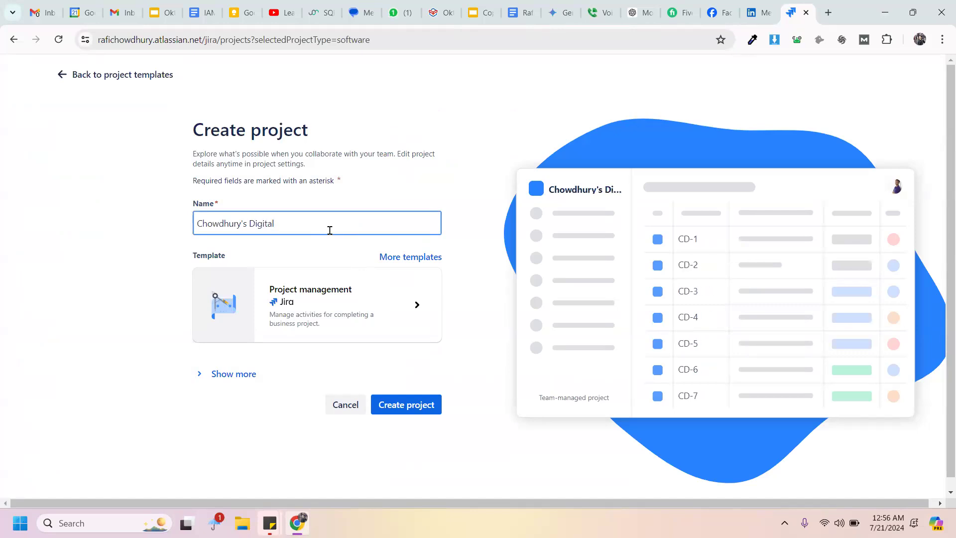
text( Rock)
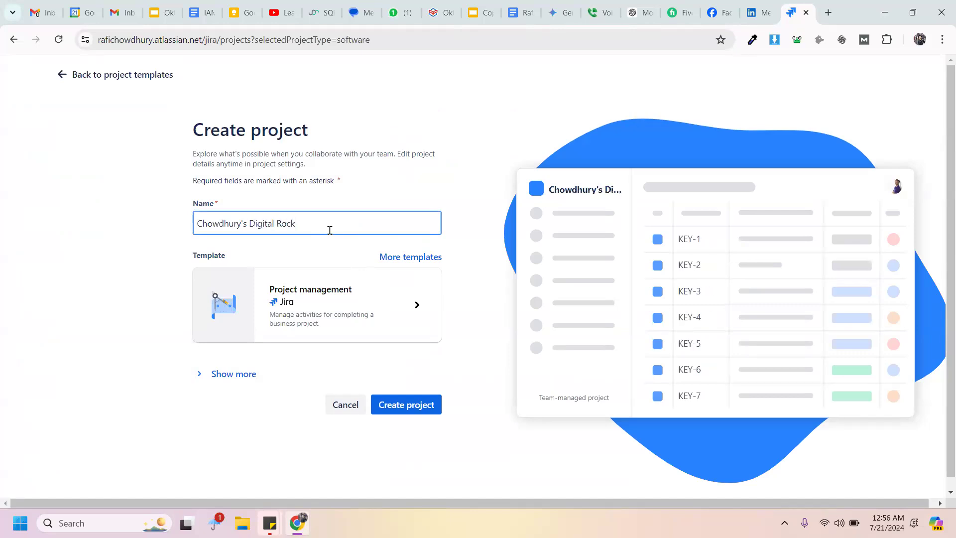
text(stars)
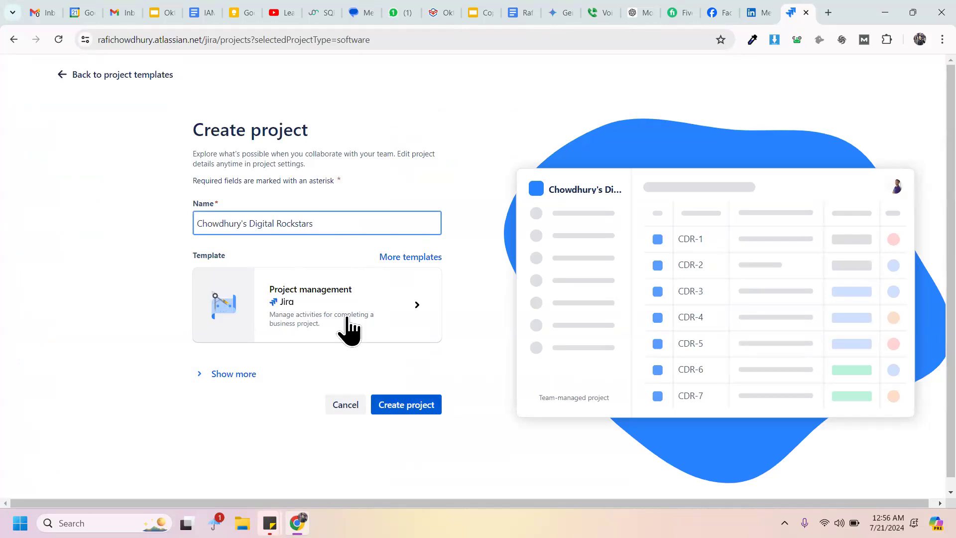
click(434, 401)
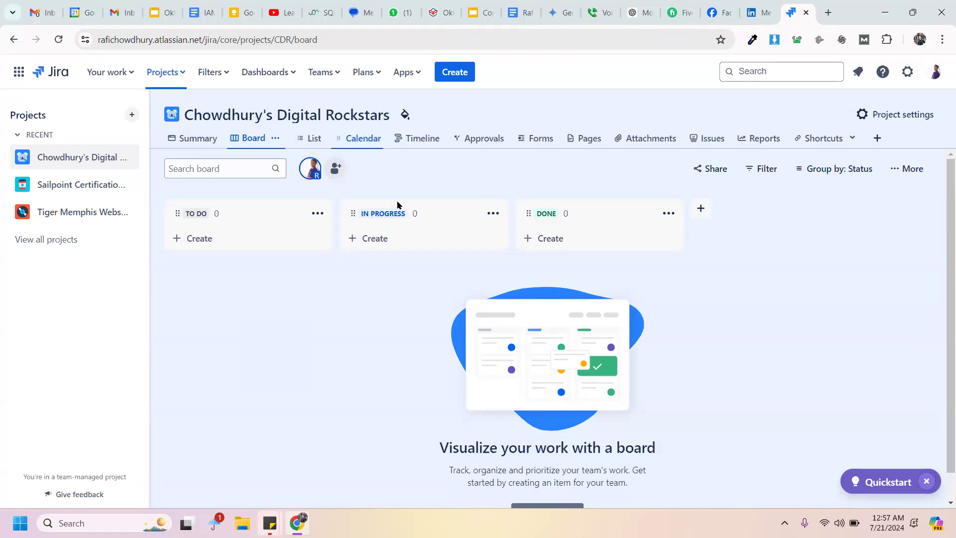
Step: Find 'settings' on the board and open the project's settings
key(ctrl+f)
text(settings)
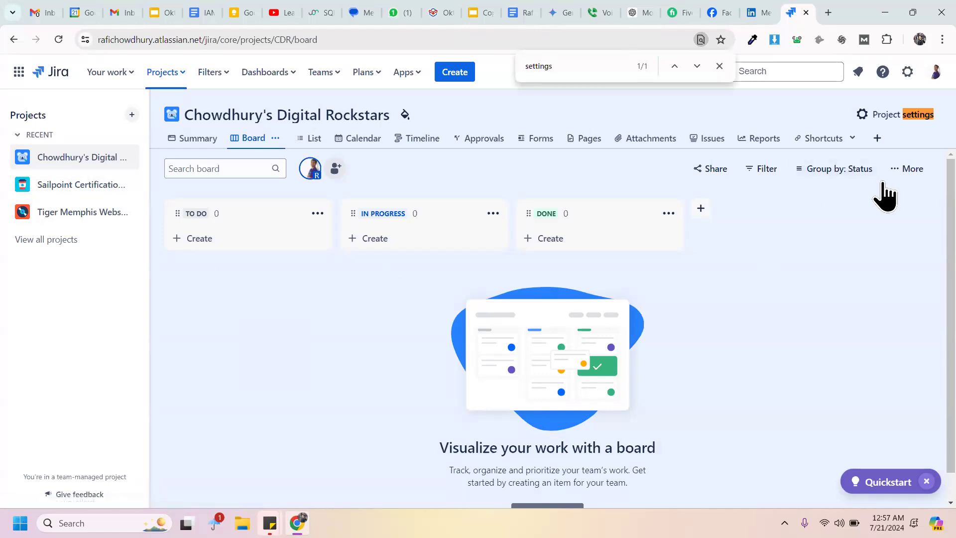
click(906, 118)
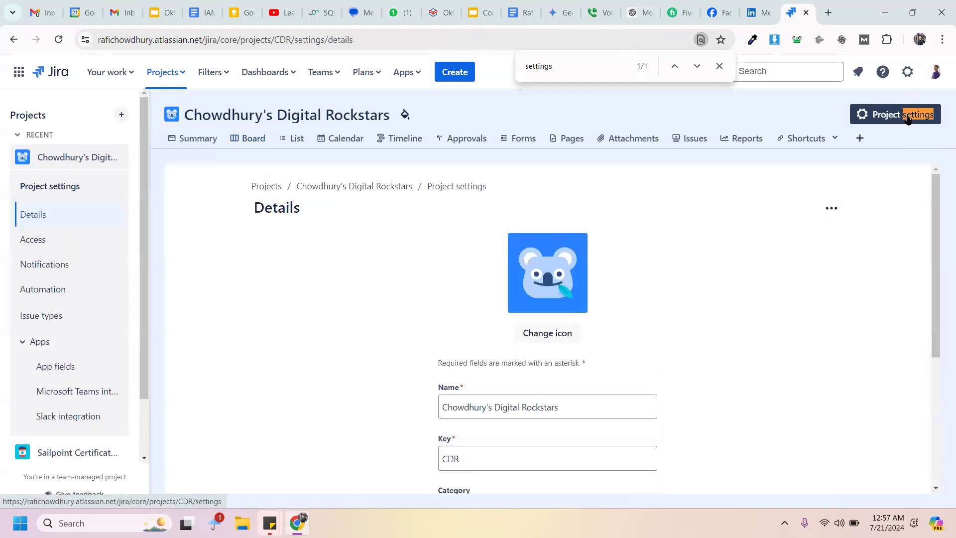
Step: Close the find bar, scroll the Details form and switch to the Issue types settings
click(719, 66)
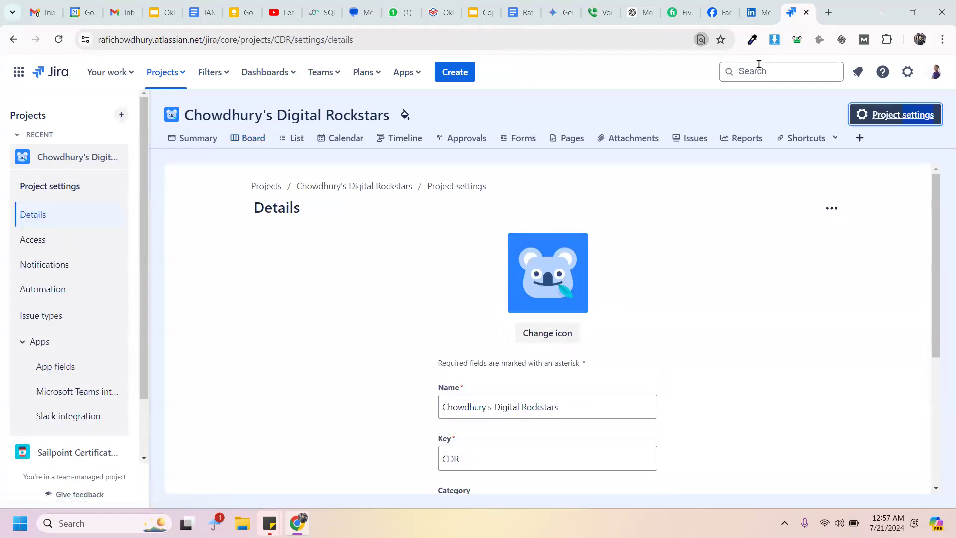
click(909, 229)
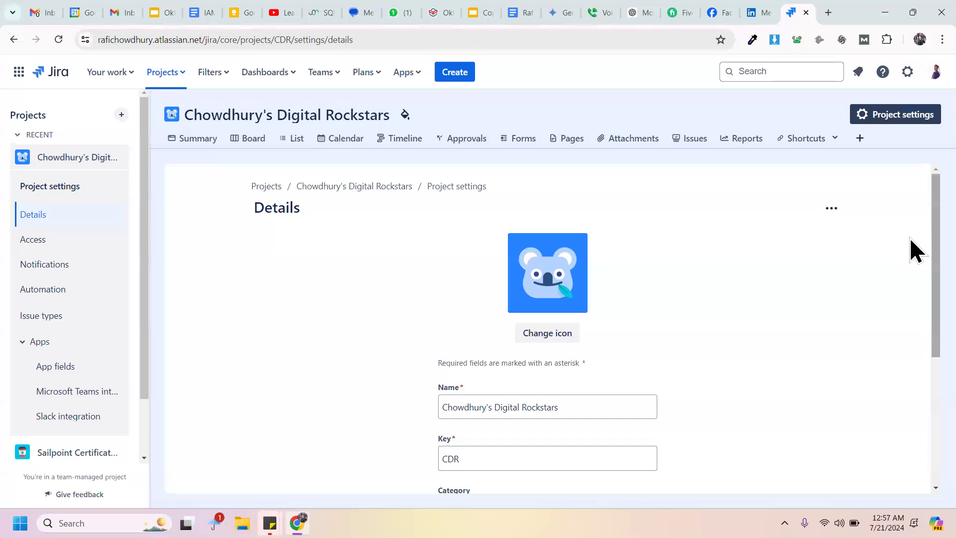
scroll(909, 274, down, 3)
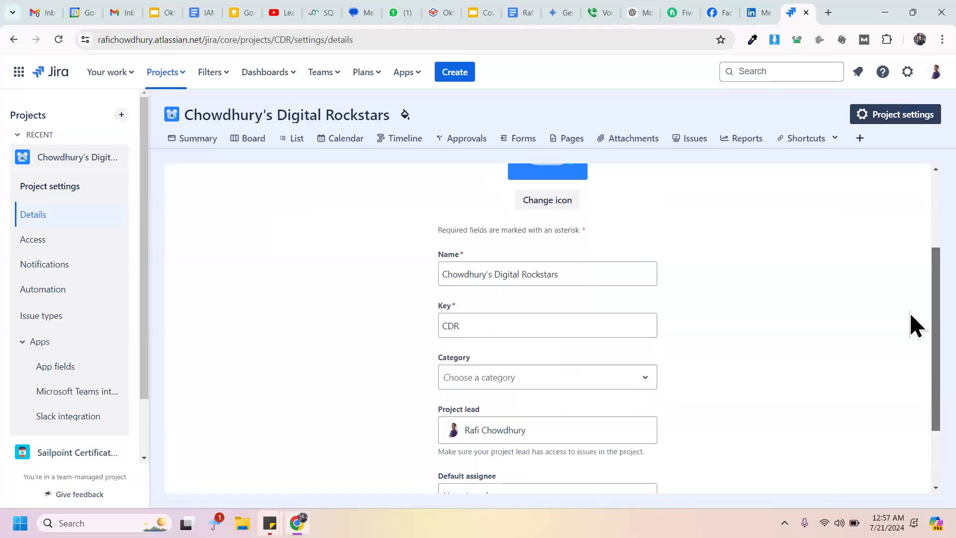
scroll(909, 318, down, 1)
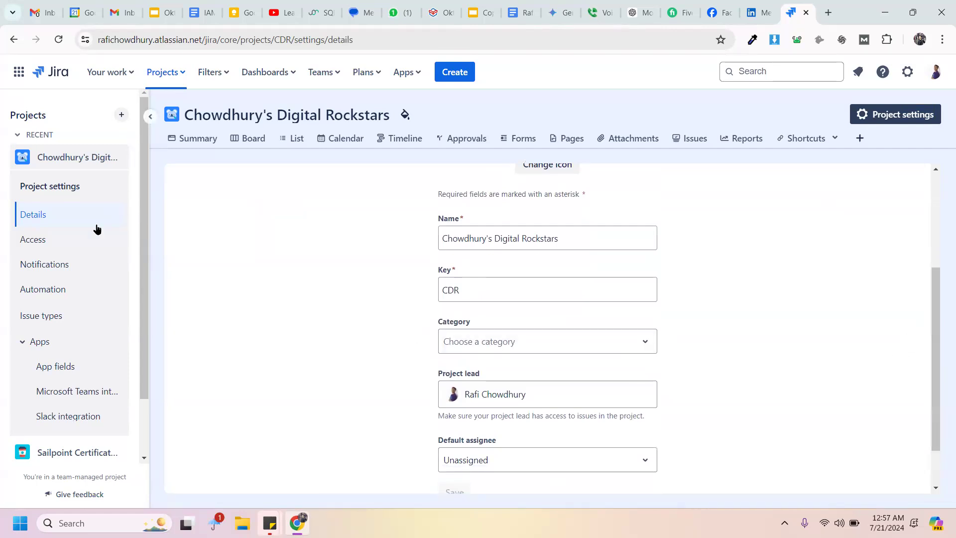
click(97, 314)
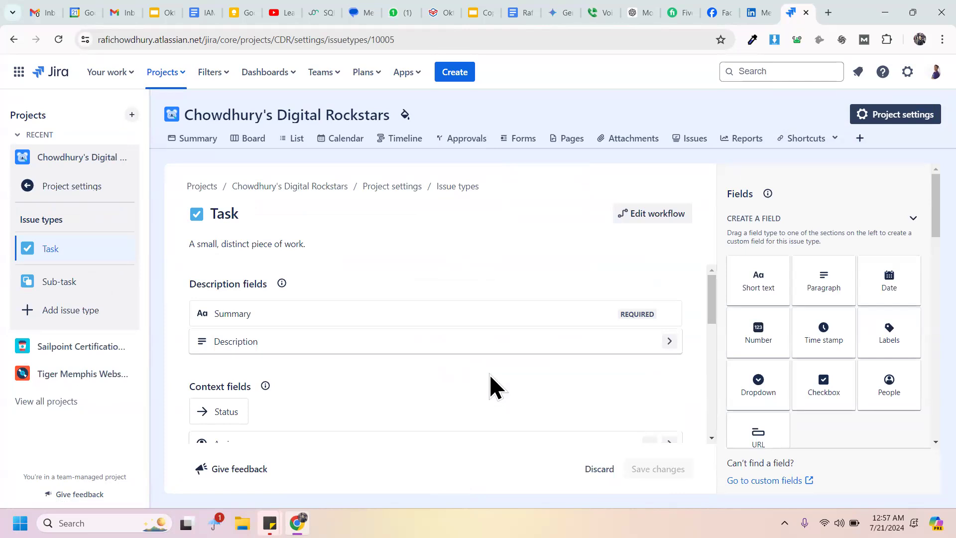
Step: Drag within the Task issue type's fields panel to review its layout
drag(716, 285, 695, 270)
Step: Find 'add' on the page and open the Add issue type dialog
key(ctrl+f)
text(add)
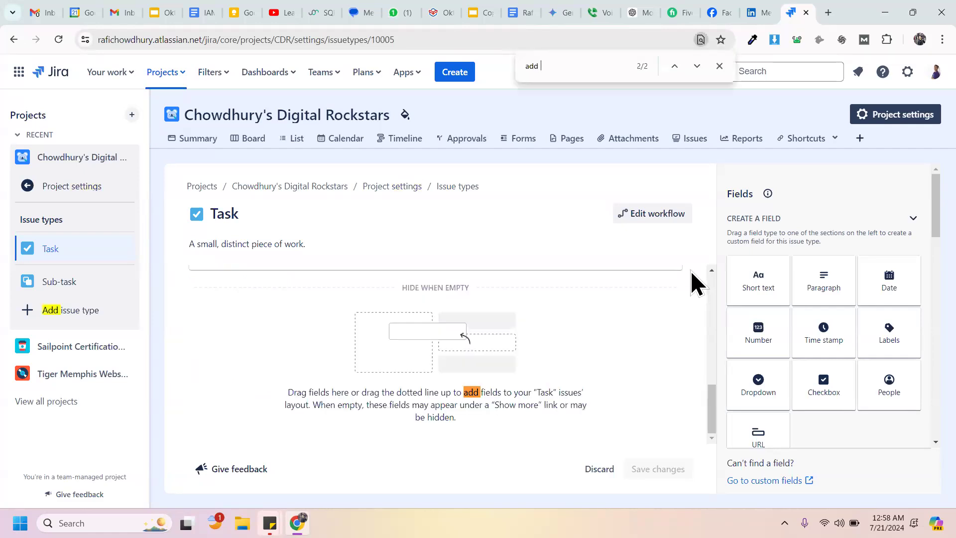
click(102, 312)
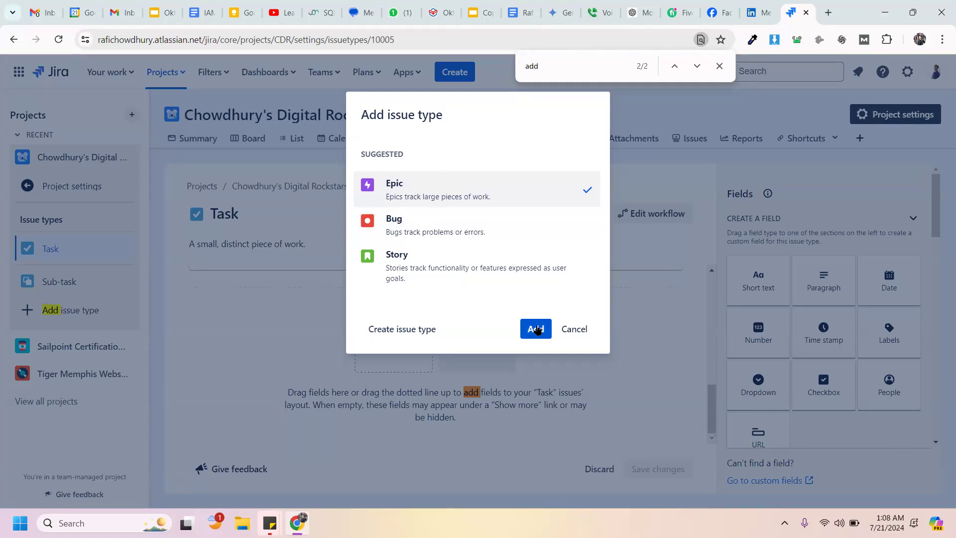
Step: Close the find bar and cancel the Add issue type dialog
click(719, 66)
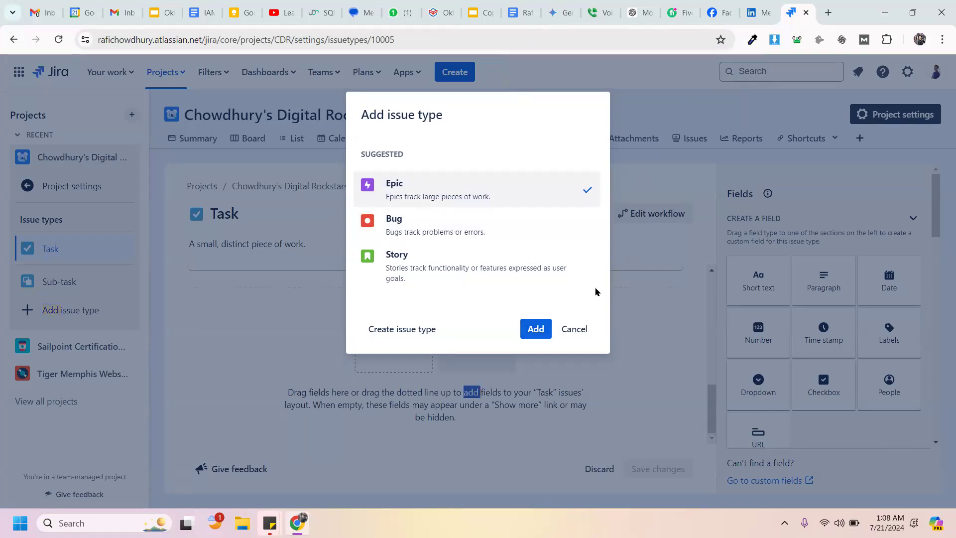
click(575, 326)
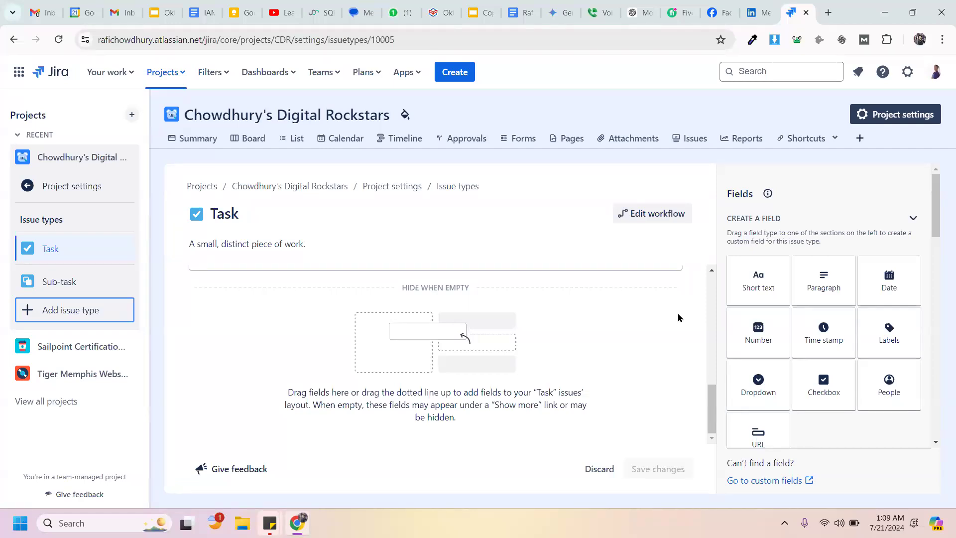
Step: Find 'create', start a new issue from the top-bar Create button, and dismiss the multitasking tip
key(ctrl+f)
text(crfeate)
key(BackSpace)
key(BackSpace)
key(BackSpace)
key(BackSpace)
key(BackSpace)
text(eate)
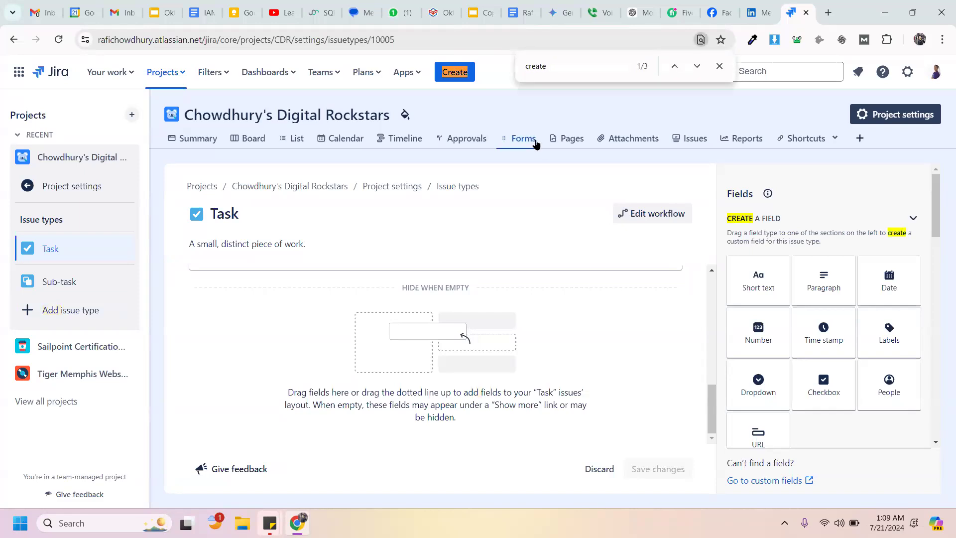
click(447, 71)
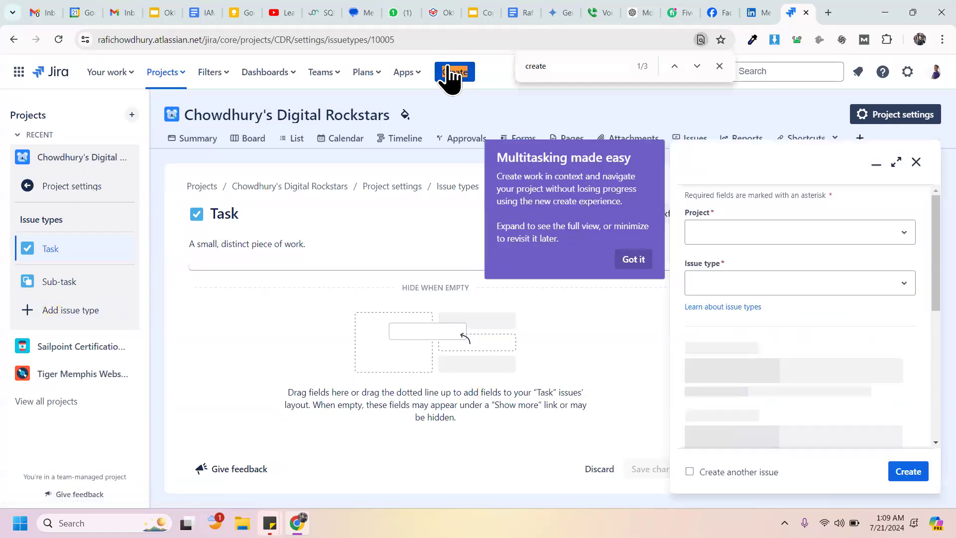
click(529, 201)
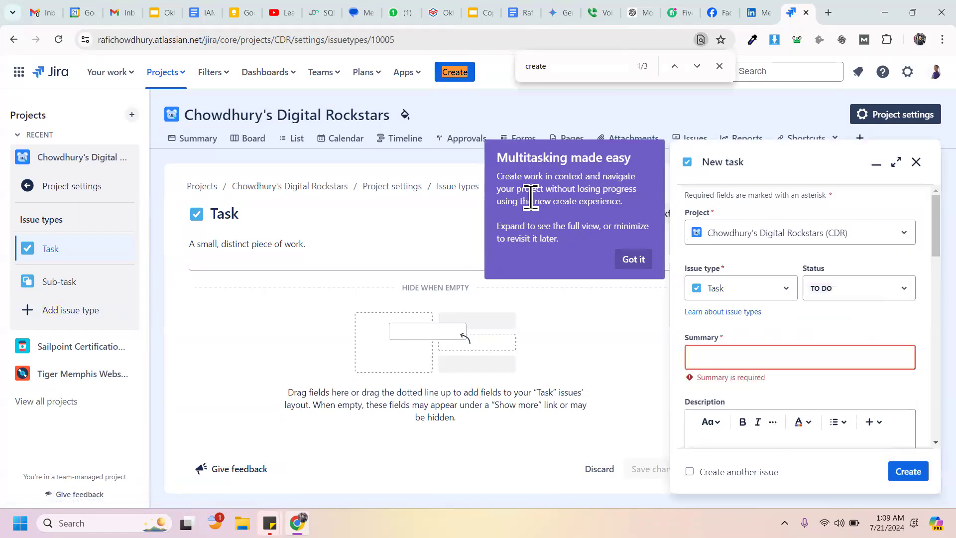
click(631, 260)
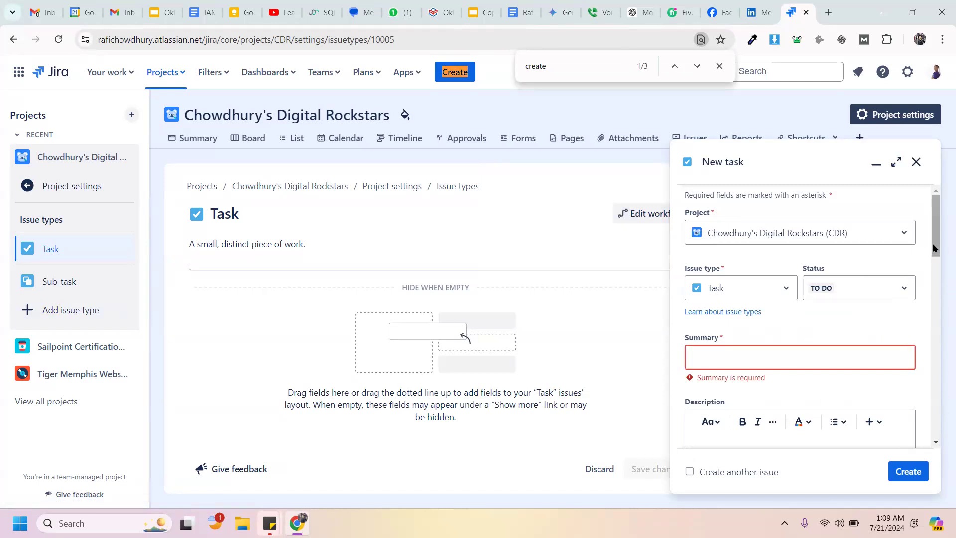
mouse_move(933, 249)
mouse_down()
mouse_move(935, 236)
mouse_move(933, 281)
mouse_move(936, 230)
mouse_up()
Step: Type the summary 'Chowdhury's Digital Employee Work Management Updates', fixing typos
click(743, 354)
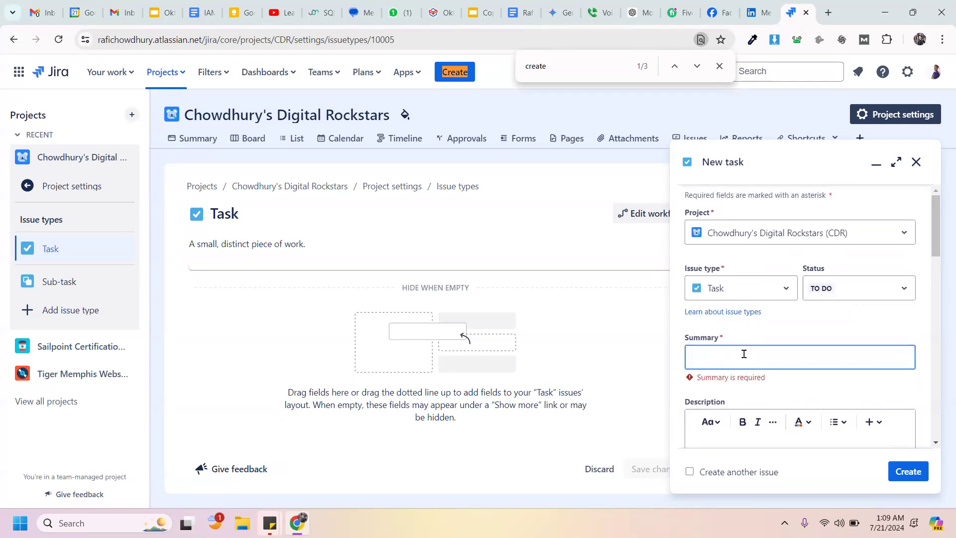
text(Chowdhury's Digital)
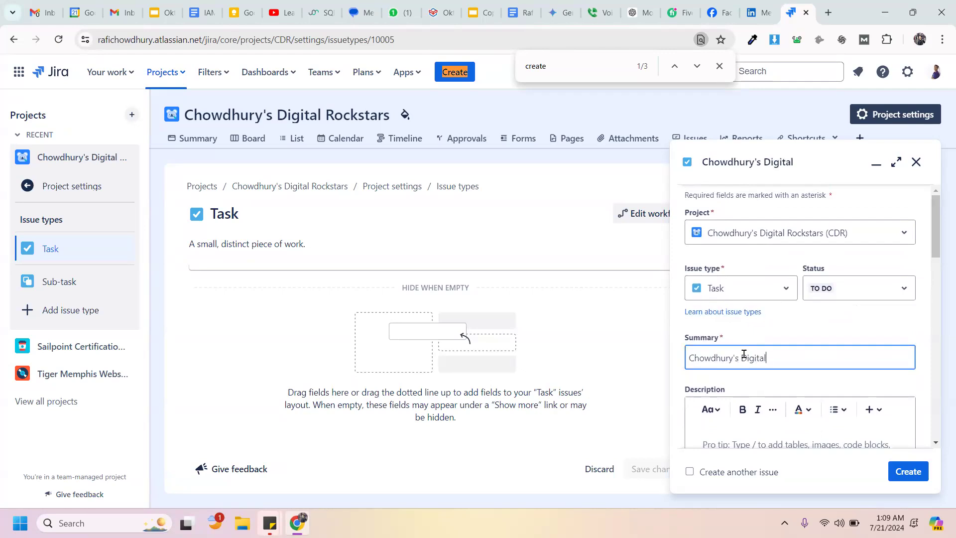
text( Employe)
key(BackSpace)
key(BackSpace)
text(yee Work Management )
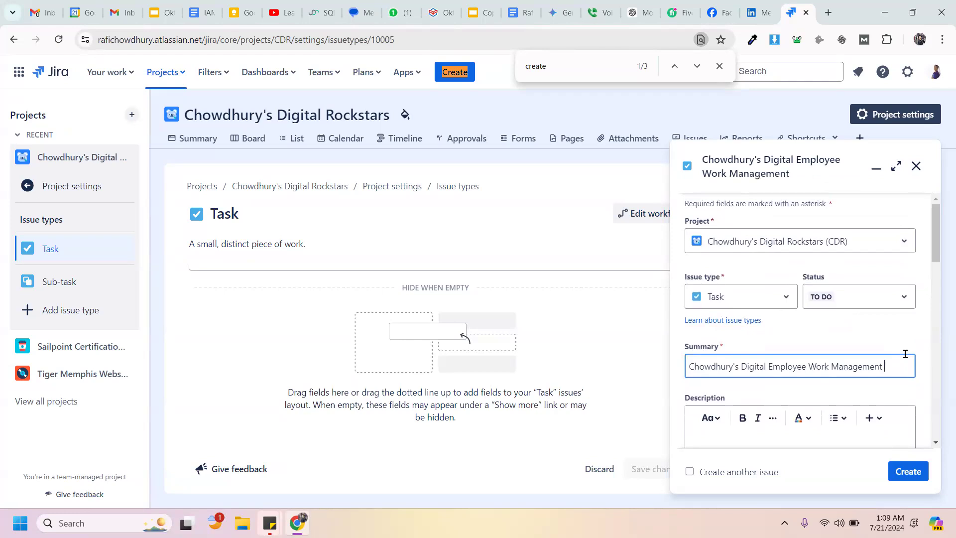
text(Pro)
key(BackSpace)
key(BackSpace)
key(BackSpace)
text(Updates)
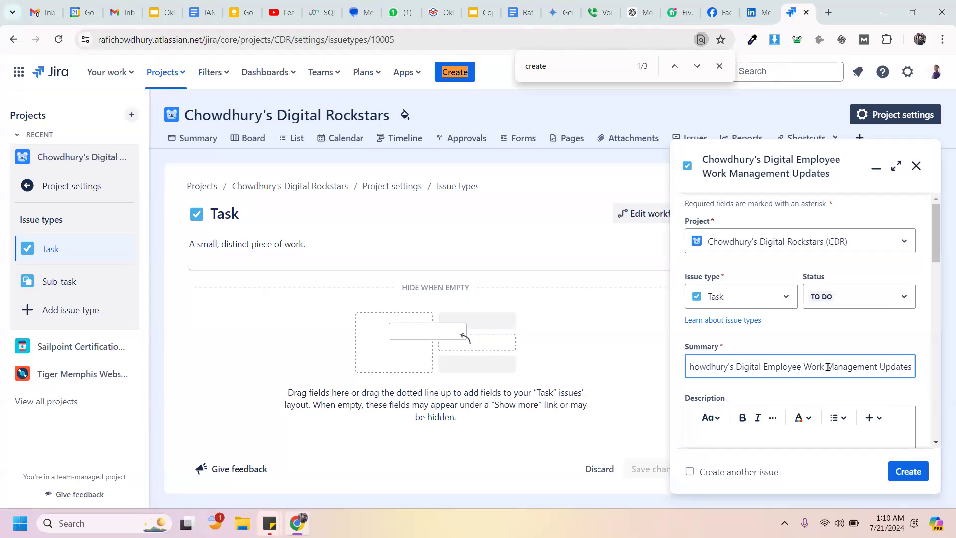
Step: Revise the summary ending so it reads 'Chowdhury's Digital Employee Work Reports'
drag(829, 366, 909, 372)
key(BackSpace)
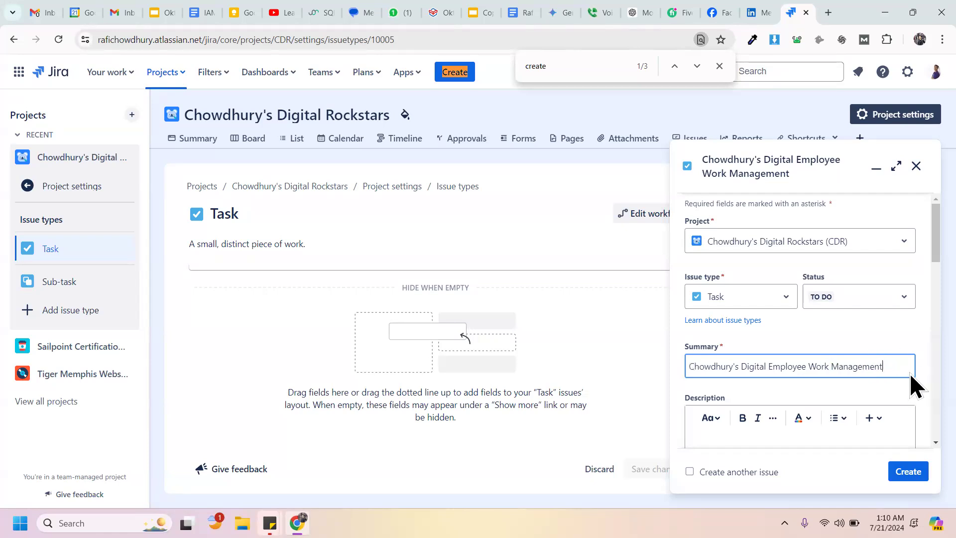
key(BackSpace)
key(BackSpace)
key(BackSpace)
key(BackSpace)
key(BackSpace)
key(BackSpace)
key(BackSpace)
key(BackSpace)
key(BackSpace)
key(BackSpace)
key(BackSpace)
key(BackSpace)
key(BackSpace)
key(BackSpace)
key(BackSpace)
key(BackSpace)
text(e Worl)
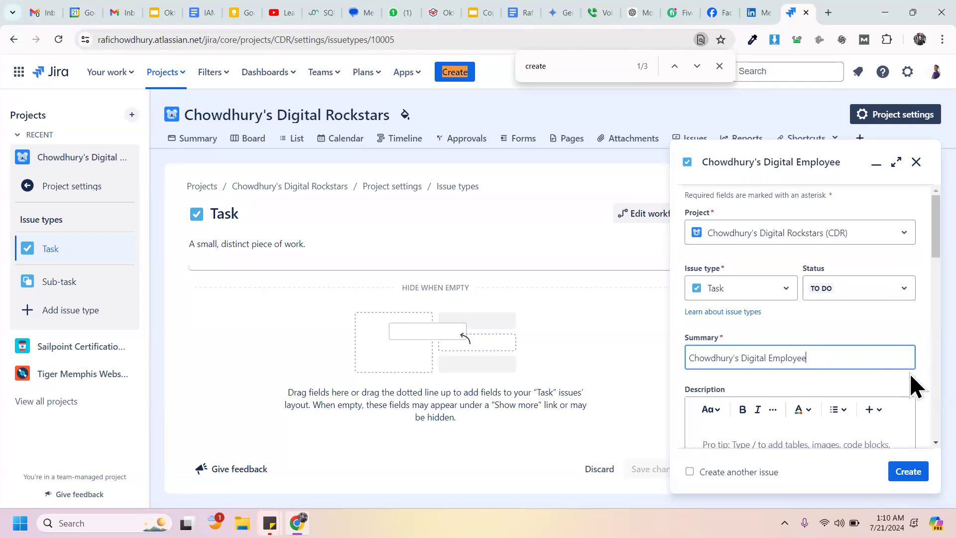
key(BackSpace)
key(BackSpace)
text(k Reports)
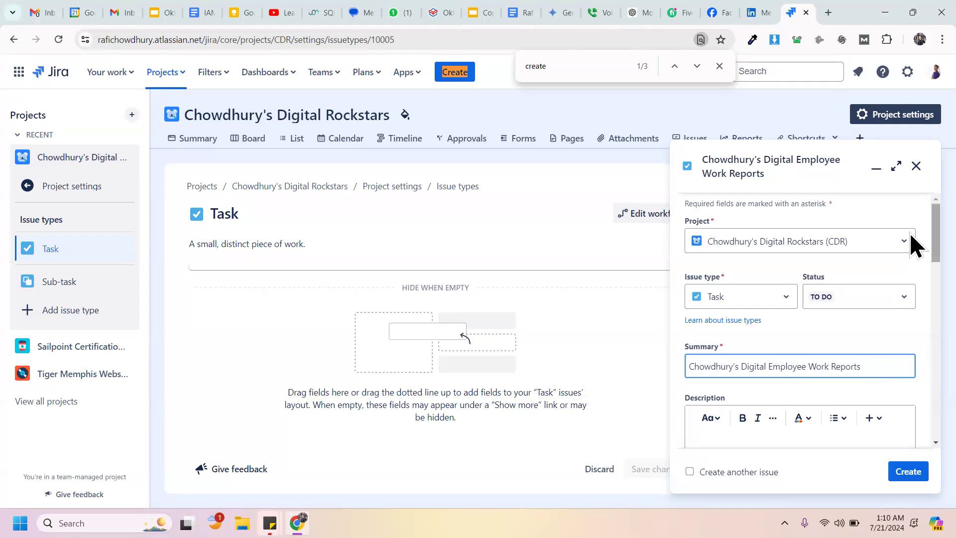
scroll(909, 249, down, 3)
key(ctrl+a)
Step: Copy the task summary text into the Description field
triple_click(866, 226)
key(ctrl+c)
click(797, 313)
key(ctrl+v)
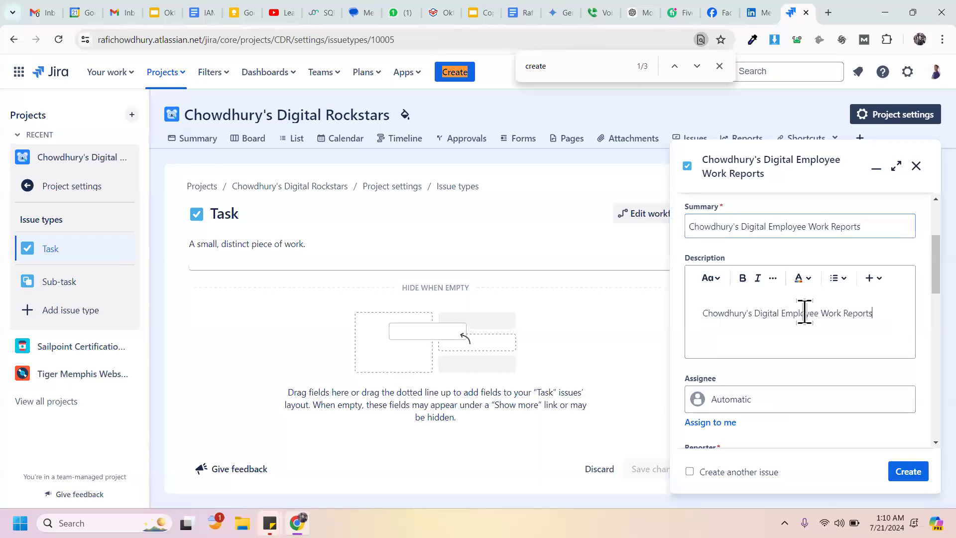
Step: Continue the description: track what each team member does, for how long, and what is accomplished
text(- We will track what each )
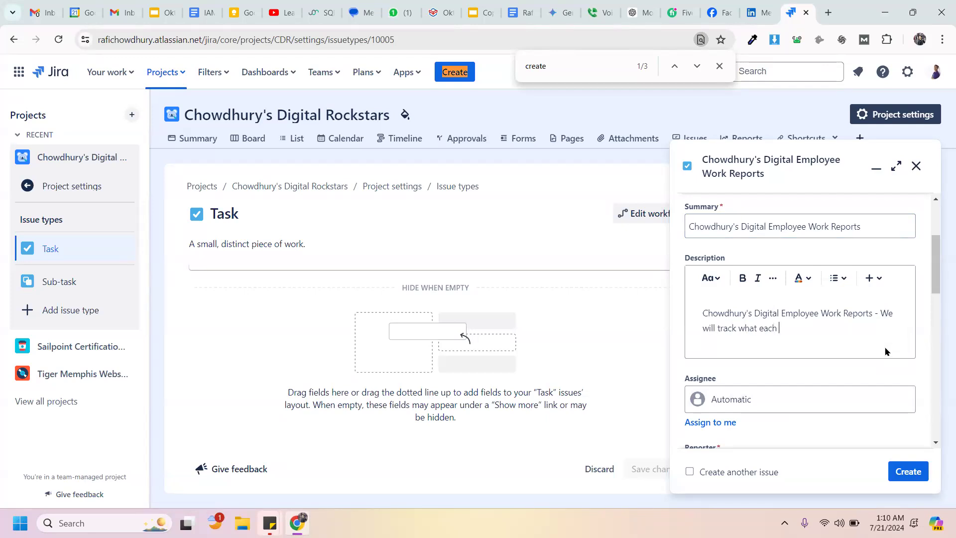
text(em ployee)
key(BackSpace)
key(BackSpace)
key(BackSpace)
key(BackSpace)
key(BackSpace)
key(BackSpace)
key(BackSpace)
key(BackSpace)
key(BackSpace)
text(employ)
key(BackSpace)
key(BackSpace)
key(BackSpace)
key(BackSpace)
key(BackSpace)
key(BackSpace)
text(team member does and for how long )
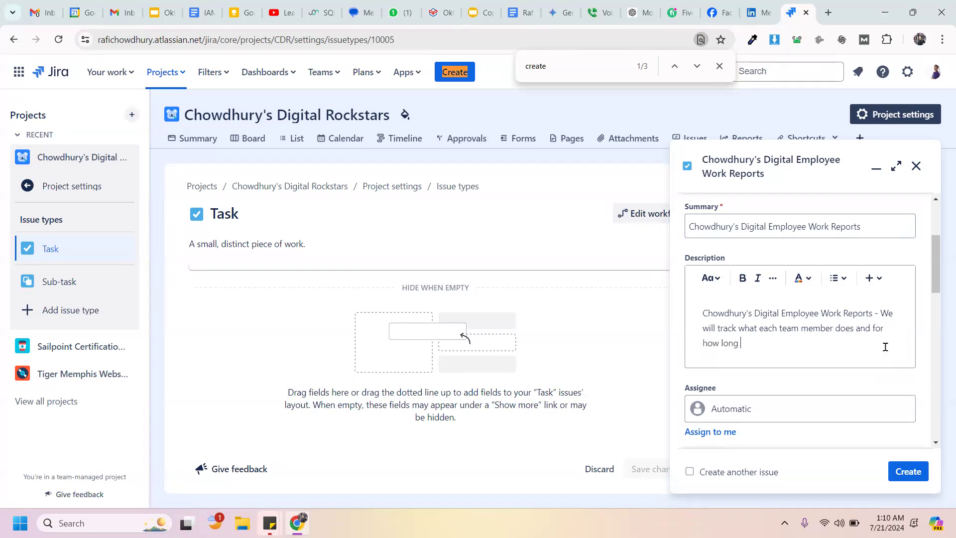
text(and what is accomplished )
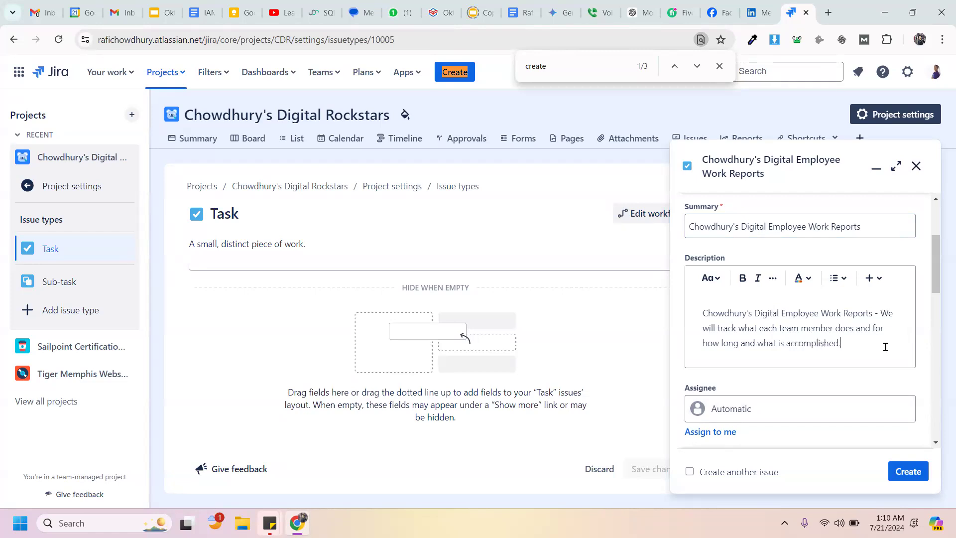
text(in that time frame.)
click(808, 225)
Step: Change 'Employee' to 'Team' in the task summary
key(BackSpace)
key(BackSpace)
key(BackSpace)
key(BackSpace)
key(BackSpace)
key(BackSpace)
key(BackSpace)
key(BackSpace)
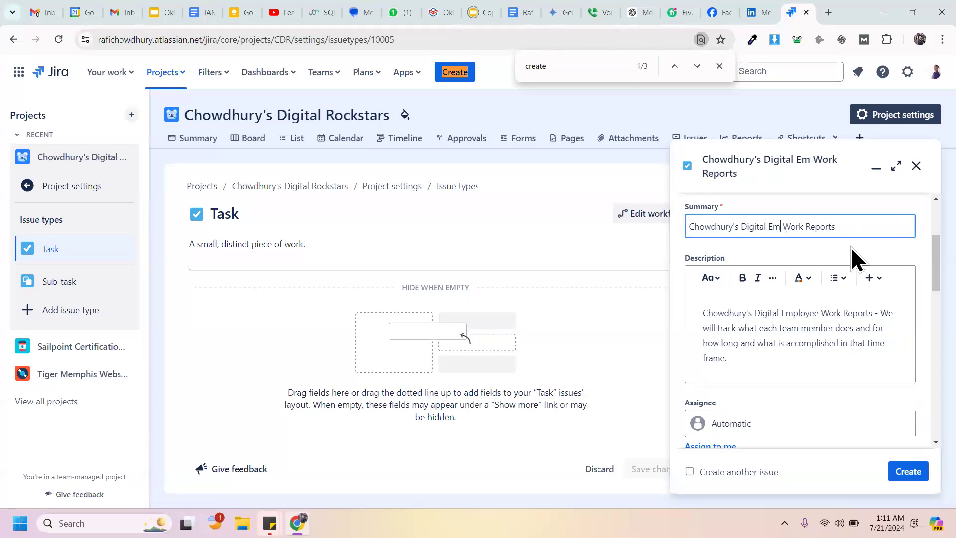
text(Team)
scroll(881, 279, up, 2)
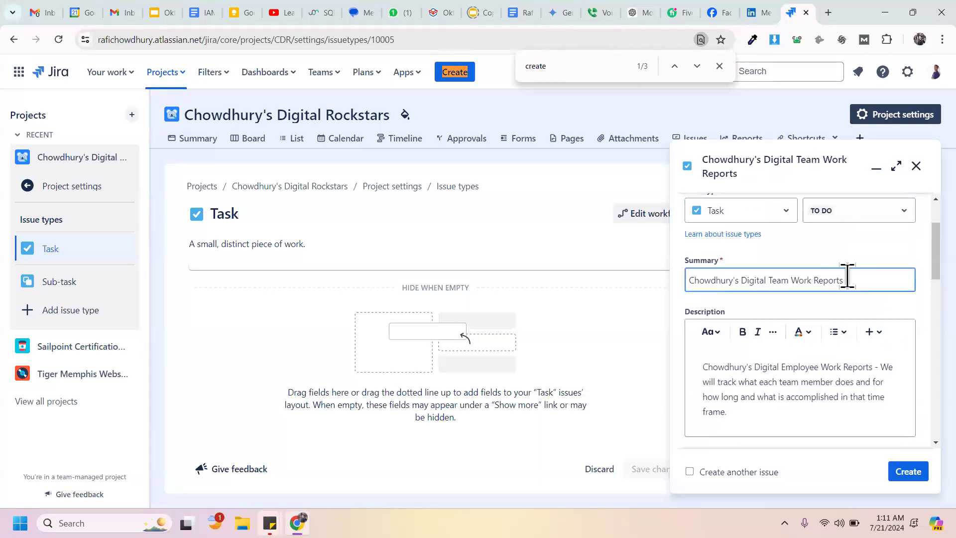
drag(935, 260, 936, 283)
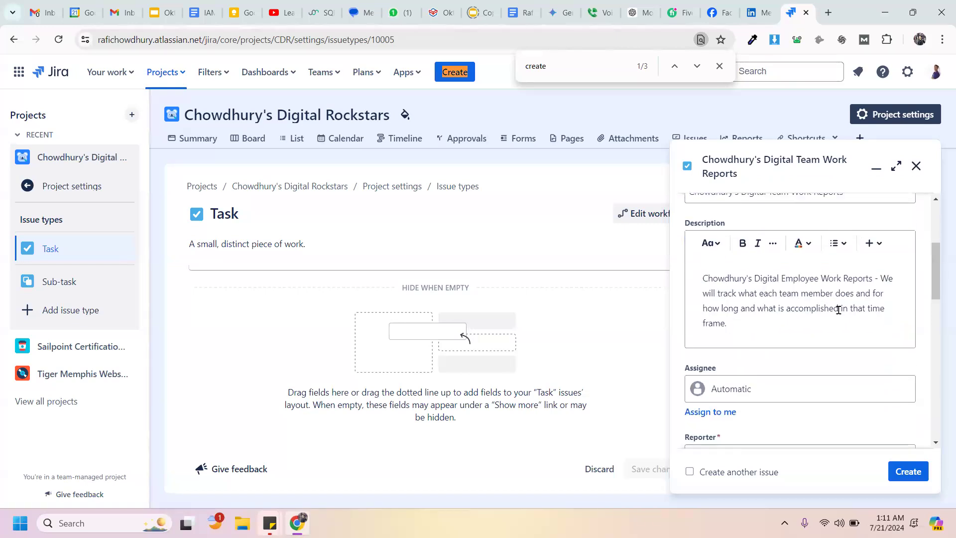
Step: Replace 'Employee' with 'Team' in the description's first line
click(763, 309)
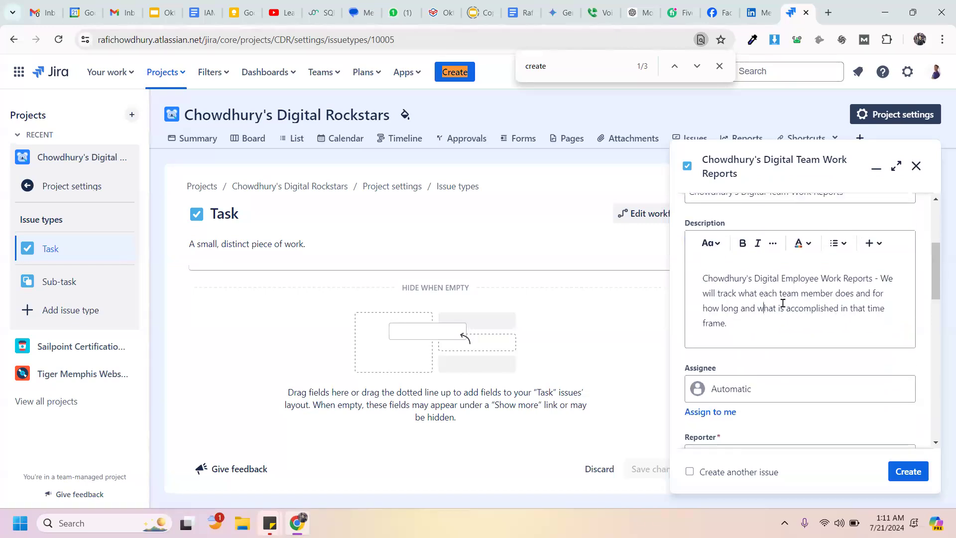
click(823, 282)
key(BackSpace)
key(BackSpace)
key(BackSpace)
key(BackSpace)
key(BackSpace)
key(BackSpace)
key(BackSpace)
key(BackSpace)
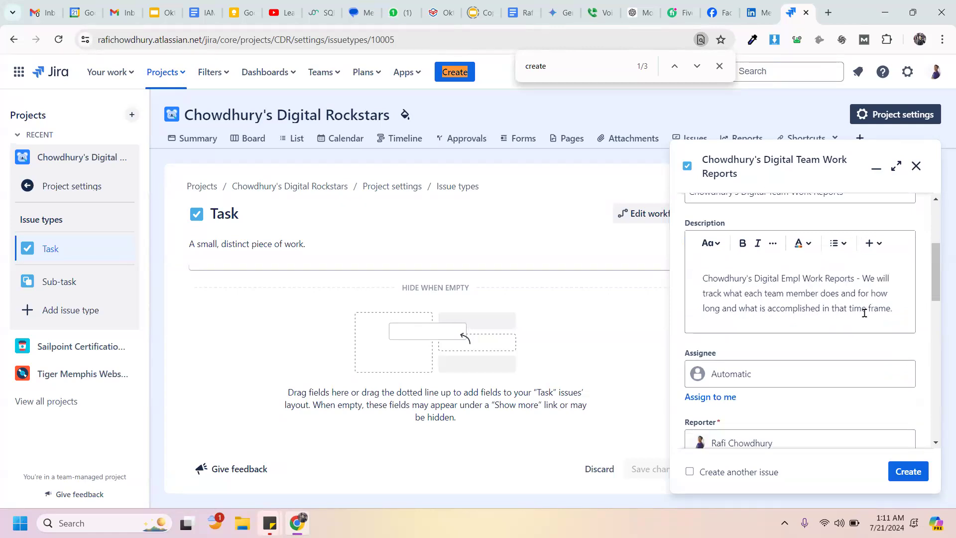
text(Team)
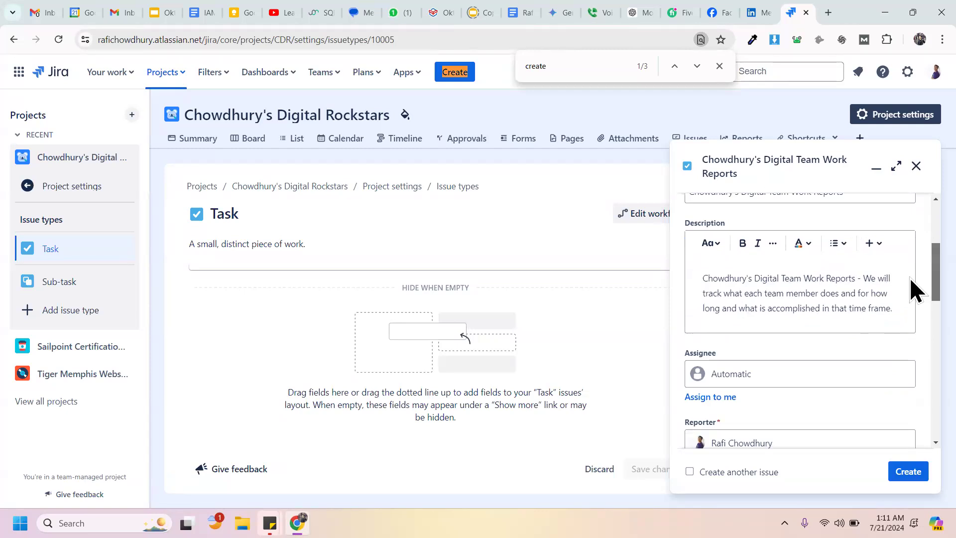
scroll(911, 286, down, 3)
click(806, 298)
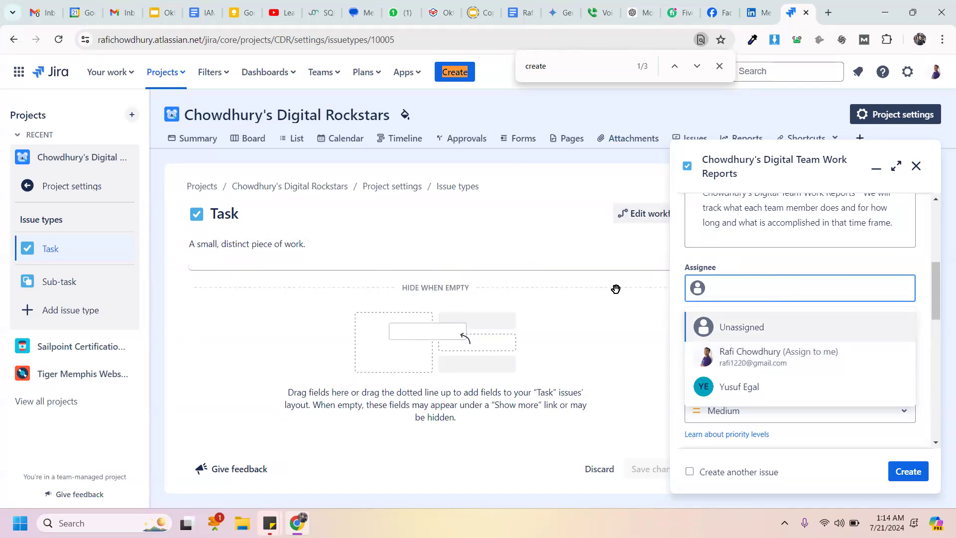
Step: Assign the task to yourself, leaving Priority at Medium
click(789, 364)
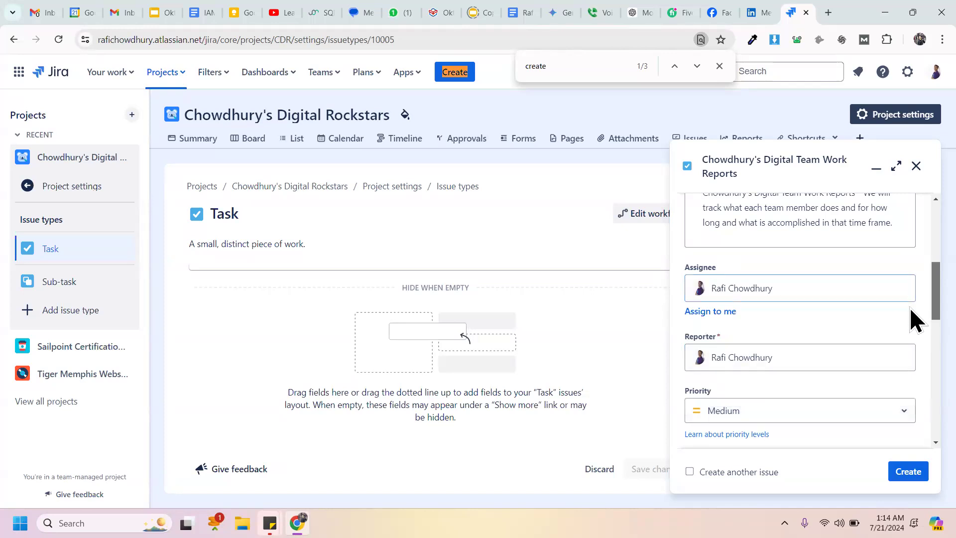
scroll(910, 307, down, 4)
scroll(896, 318, up, 1)
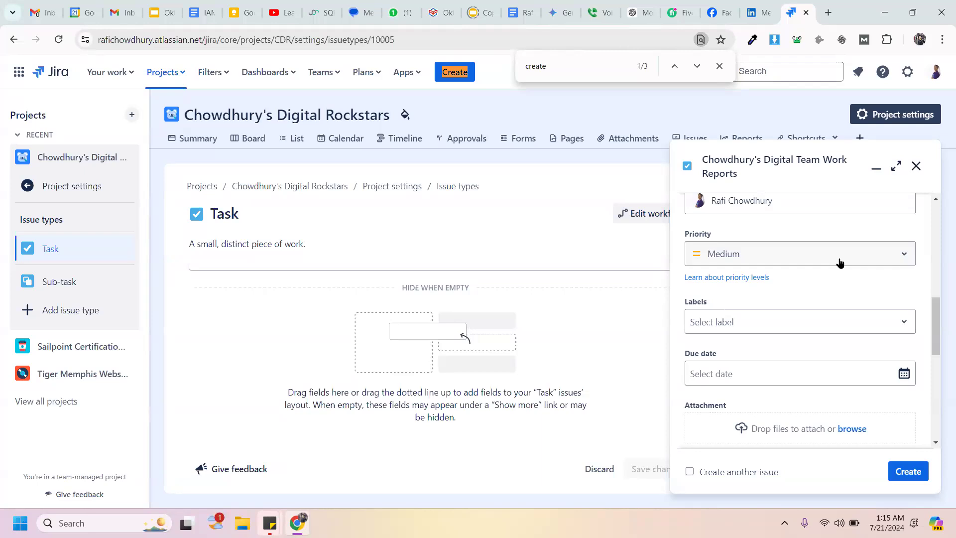
Step: Change the task's priority from Medium to Low
click(839, 262)
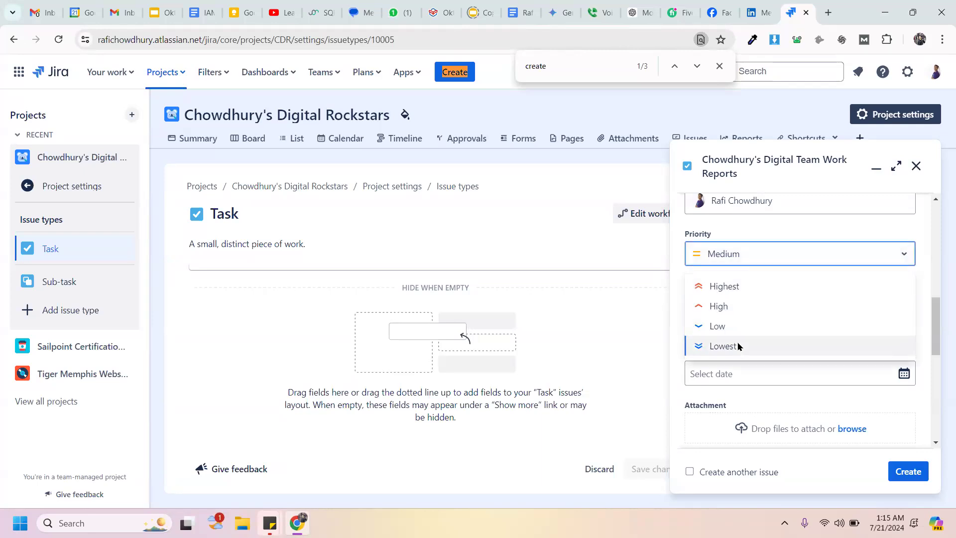
click(733, 326)
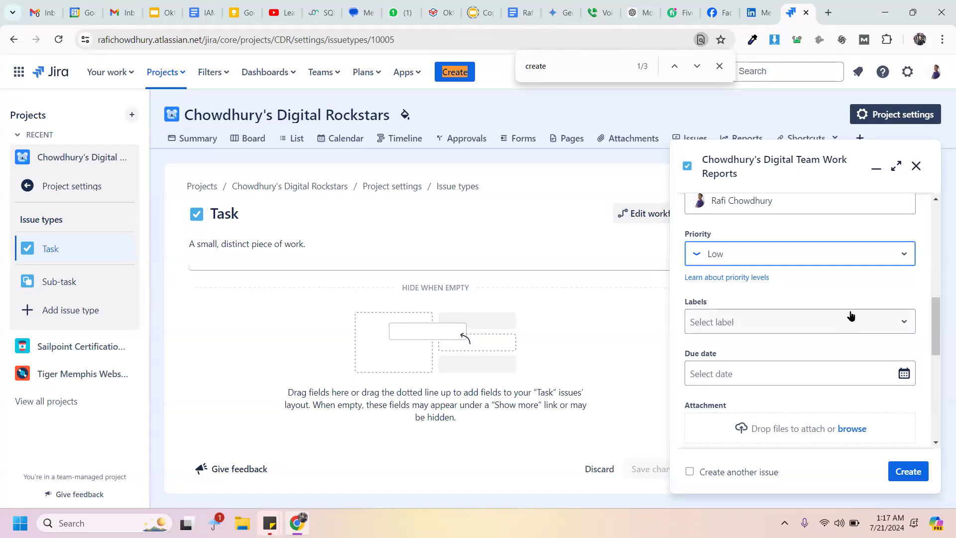
click(833, 327)
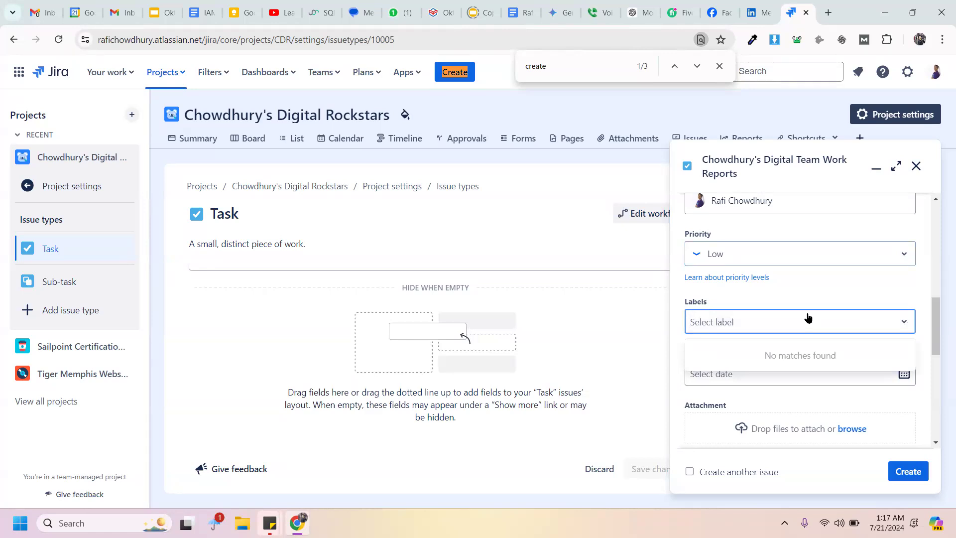
Step: Type 'workreport' in the Labels field so it is offered as a new label
text(work)
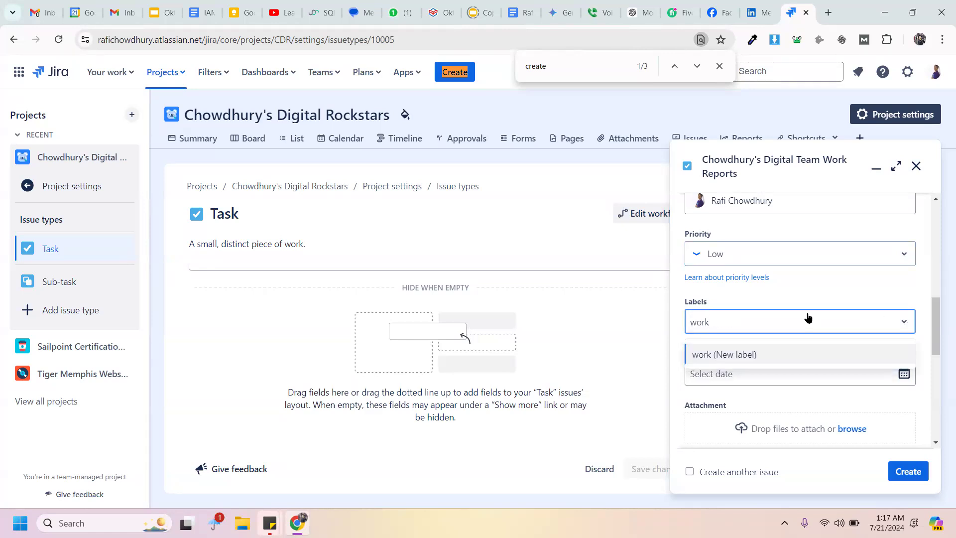
text(report)
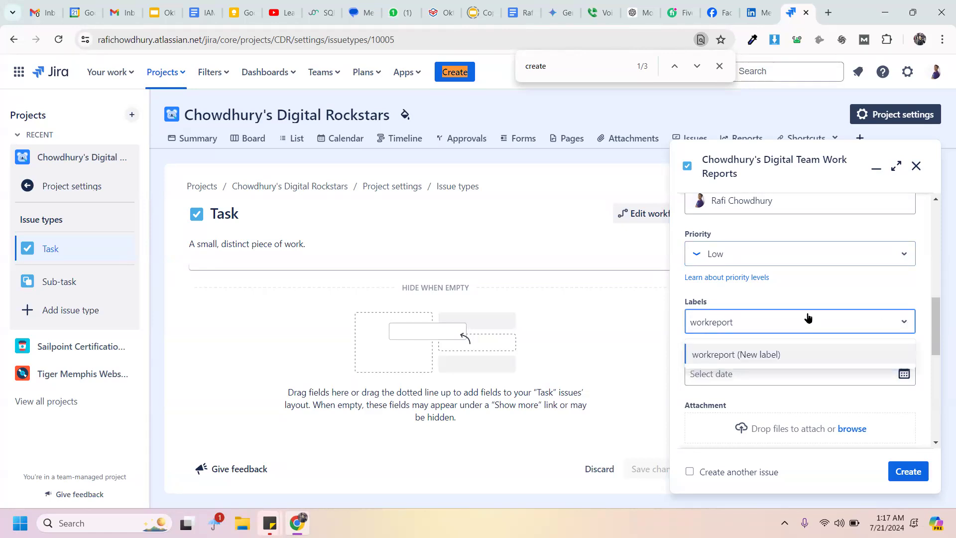
Step: Add the workreport label and set the due date to July 28, 2024
click(764, 353)
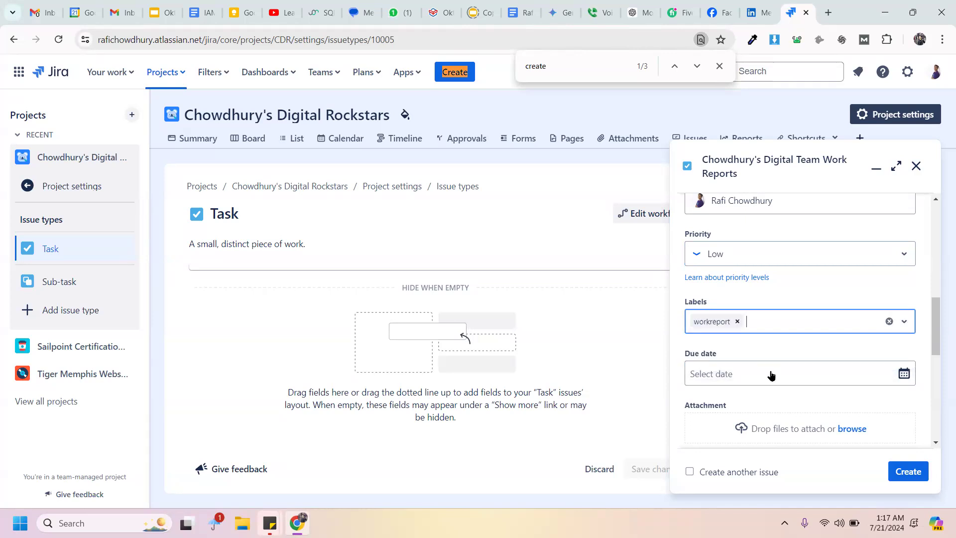
click(770, 375)
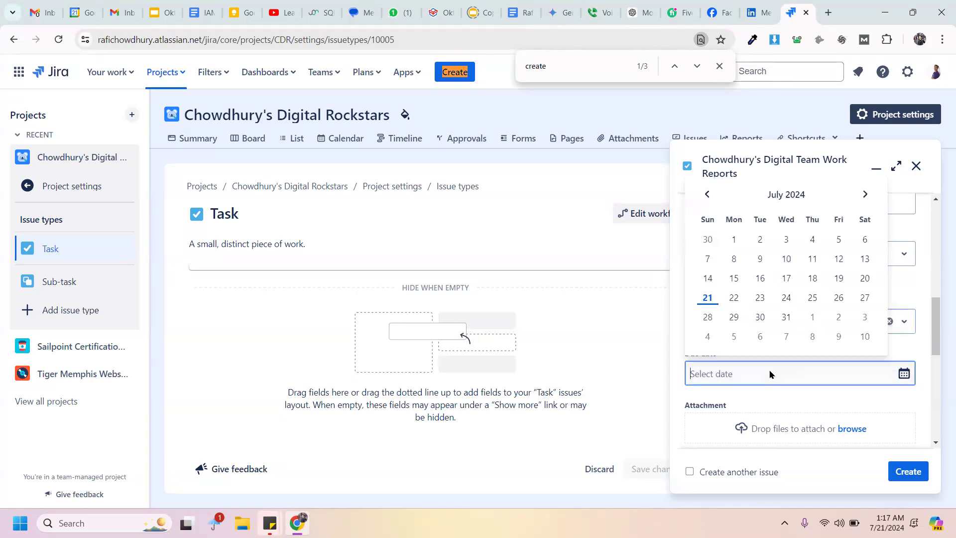
click(673, 297)
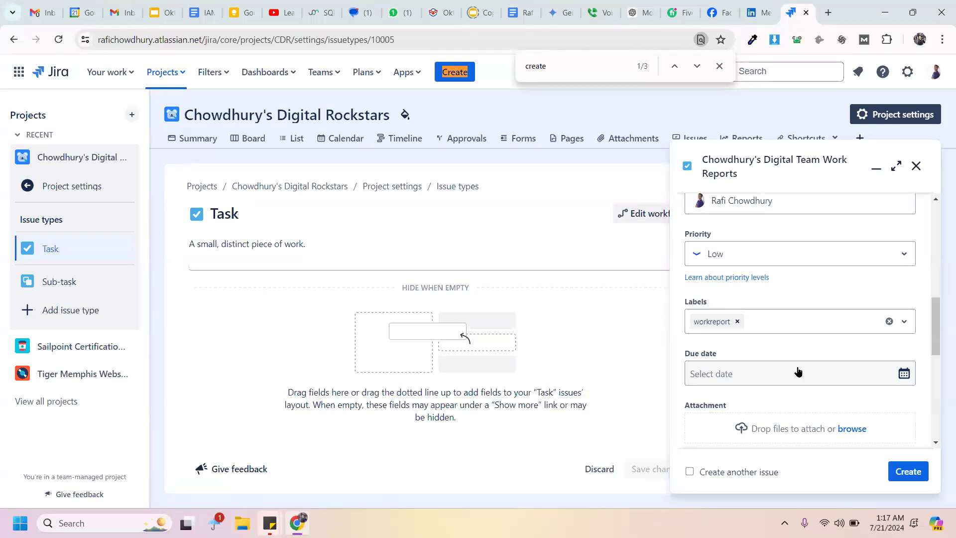
click(798, 372)
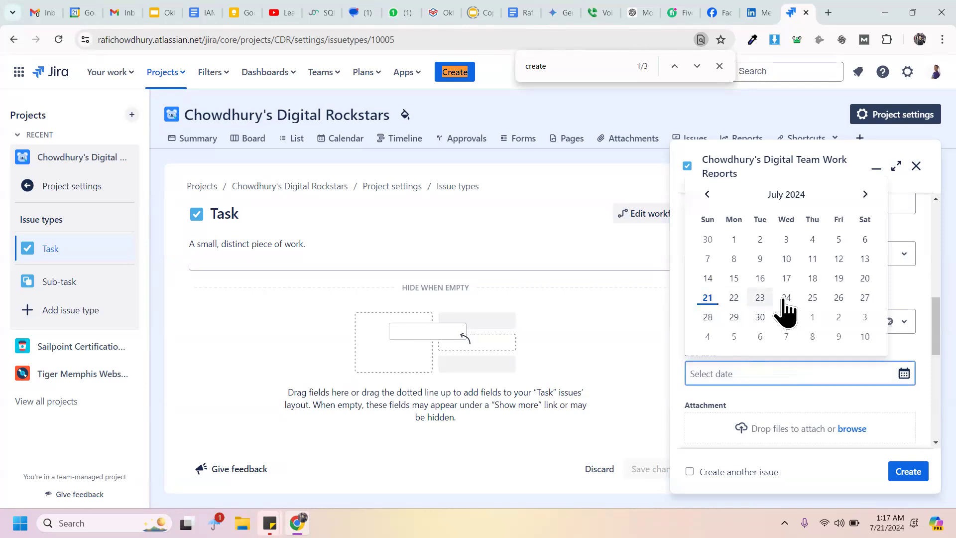
click(707, 299)
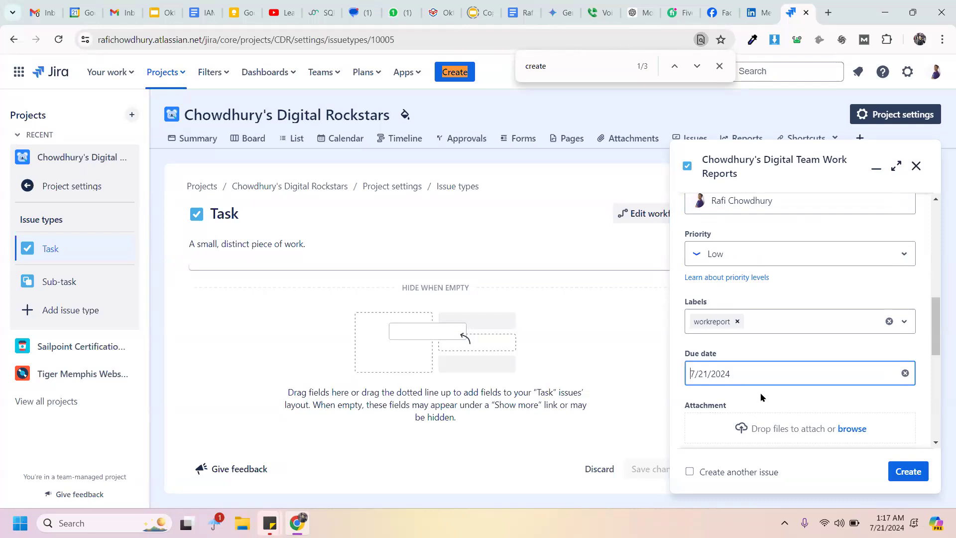
click(740, 384)
click(708, 315)
Step: Add new labels '2024' and 'july' alongside workreport
click(770, 321)
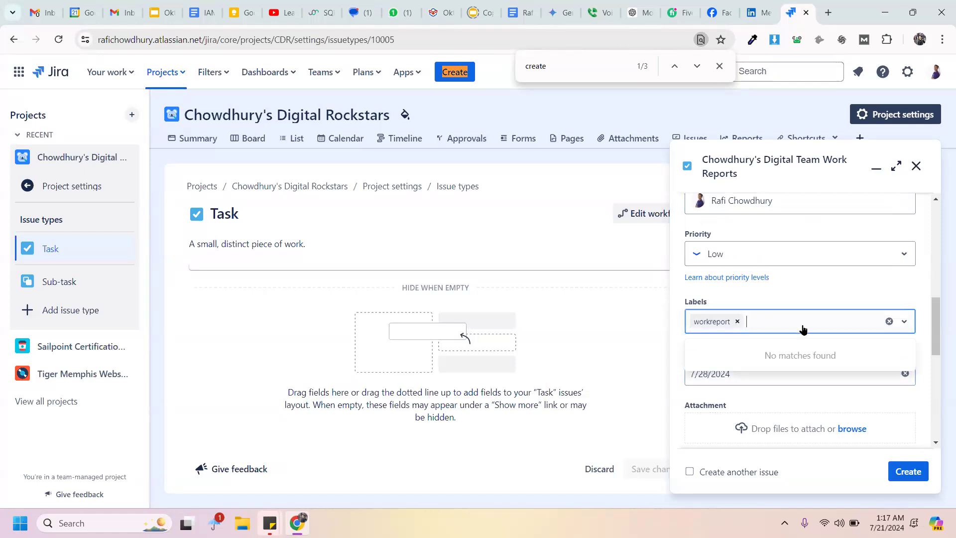
text(2024)
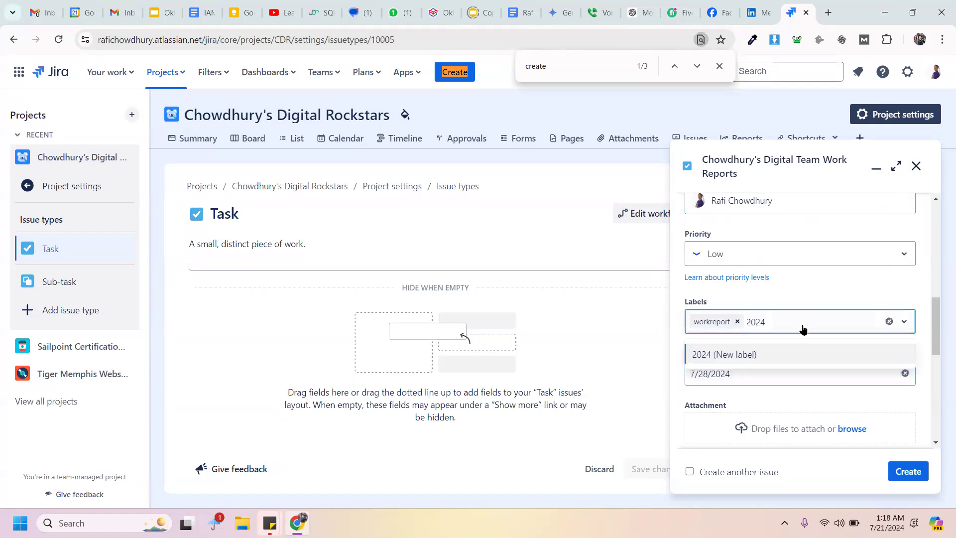
click(770, 353)
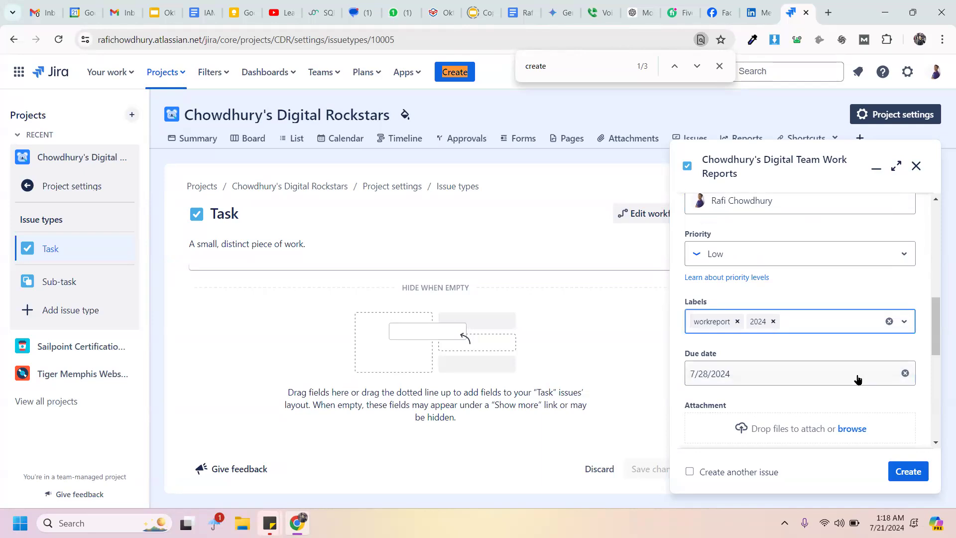
text(july)
click(784, 358)
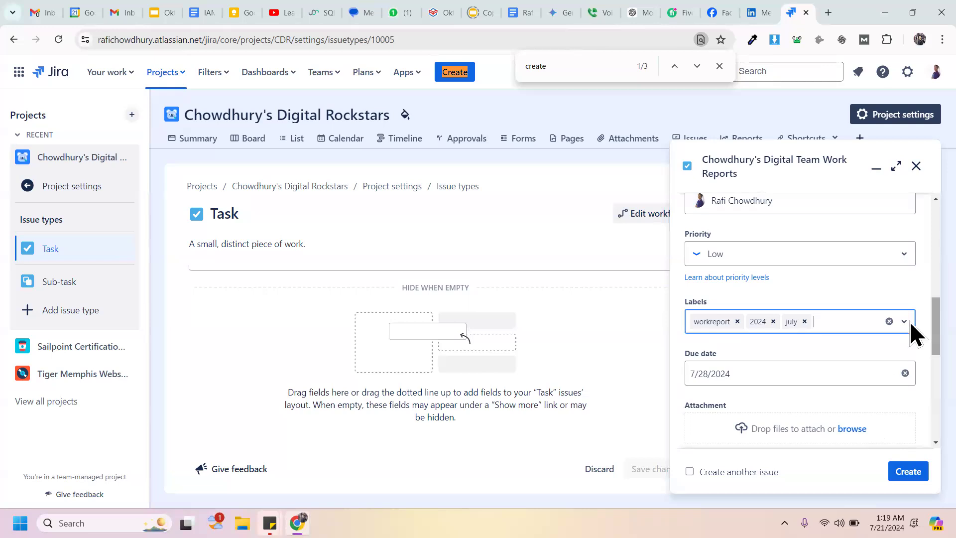
scroll(909, 328, down, 2)
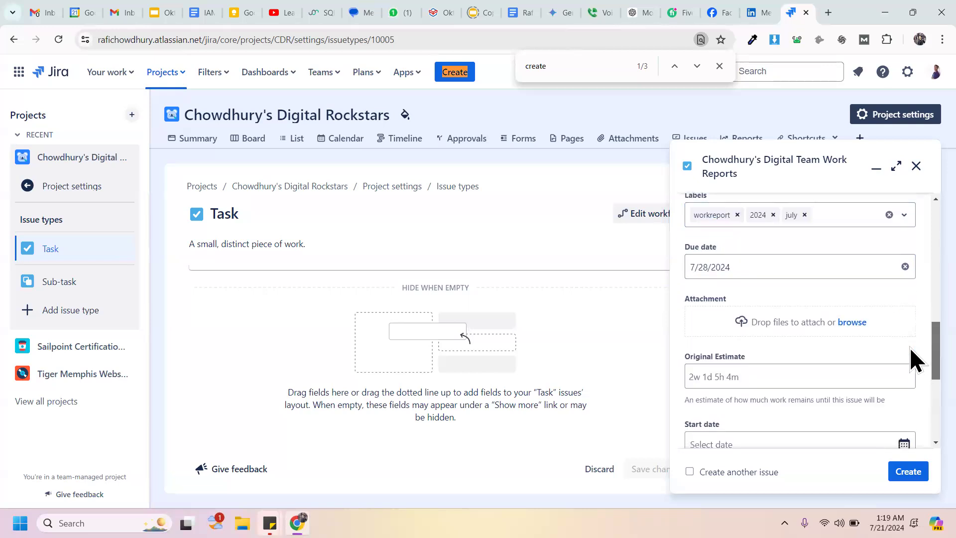
scroll(909, 349, down, 1)
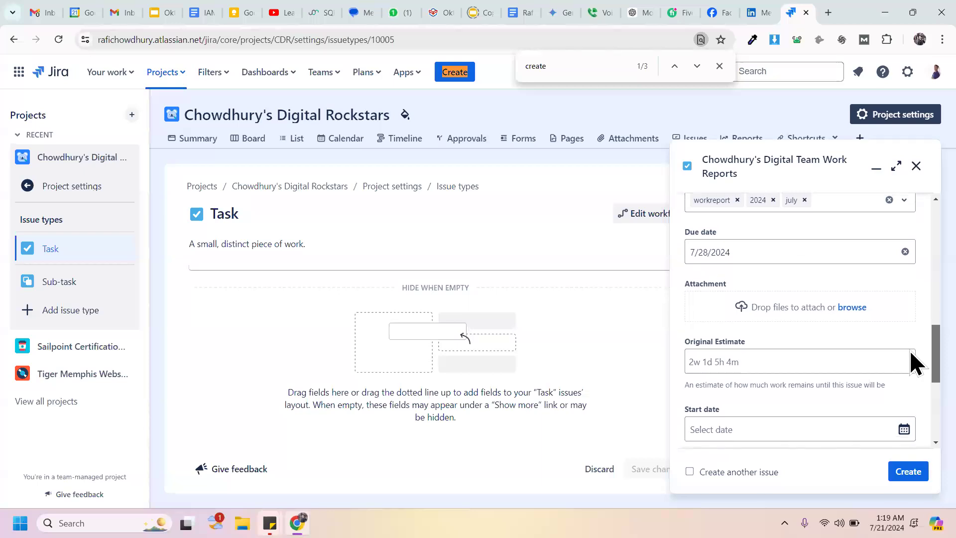
scroll(910, 349, up, 1)
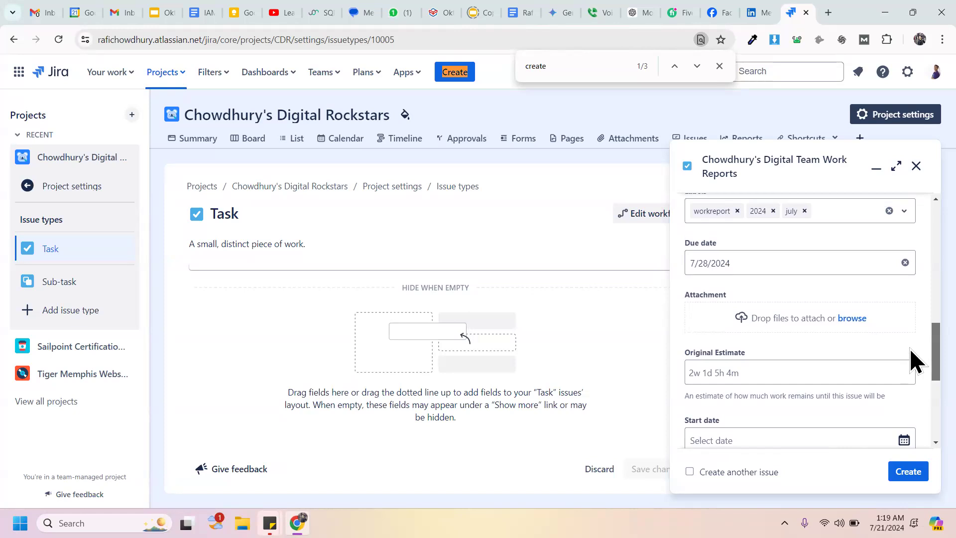
scroll(910, 351, down, 2)
Step: Enter an Original Estimate of 7d, replacing the invalid '7 days' entry
scroll(910, 368, down, 1)
click(796, 300)
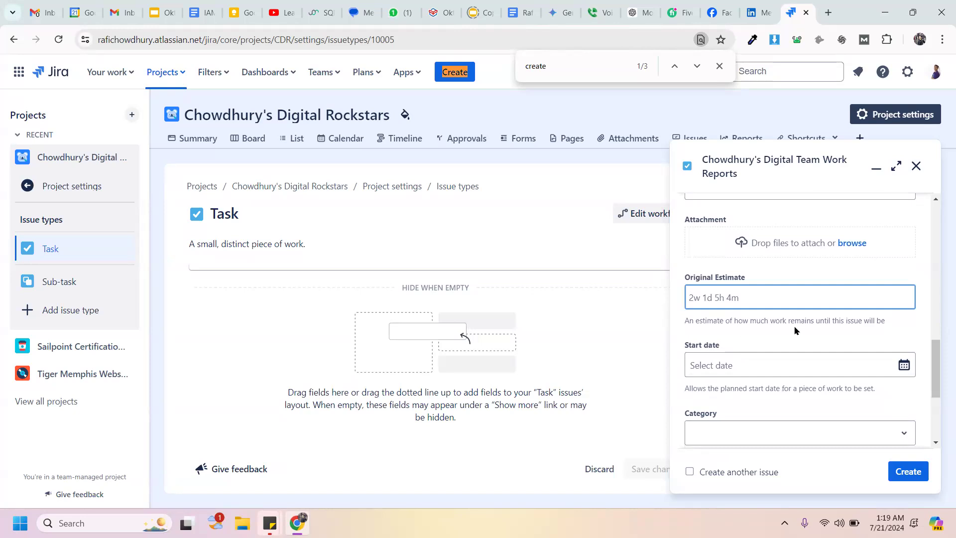
text(7 days)
key(BackSpace)
key(BackSpace)
key(BackSpace)
key(BackSpace)
key(BackSpace)
key(BackSpace)
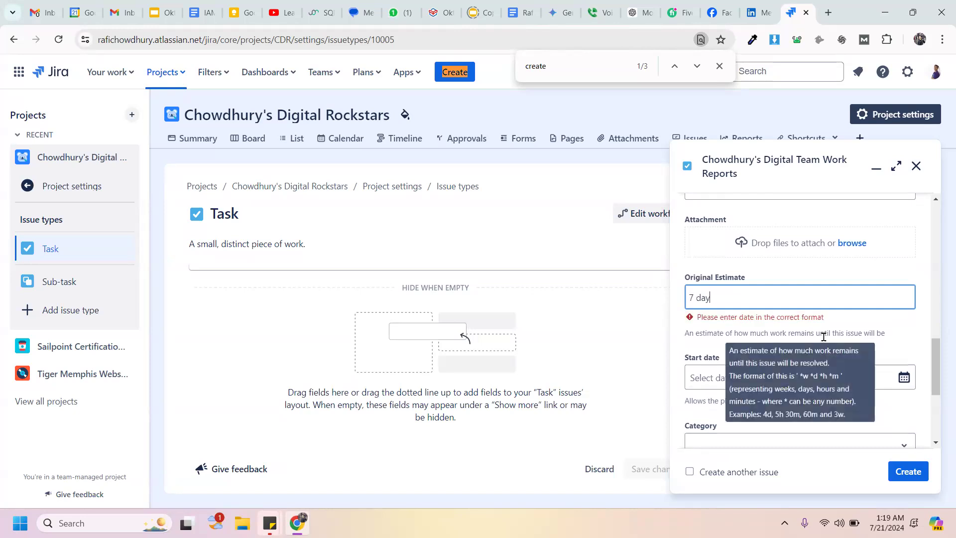
key(BackSpace)
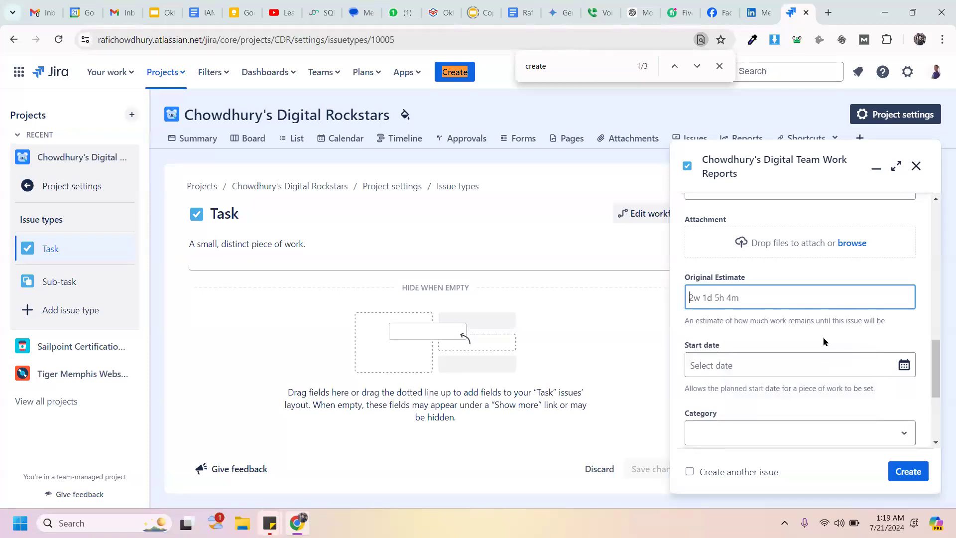
text(7d)
click(794, 334)
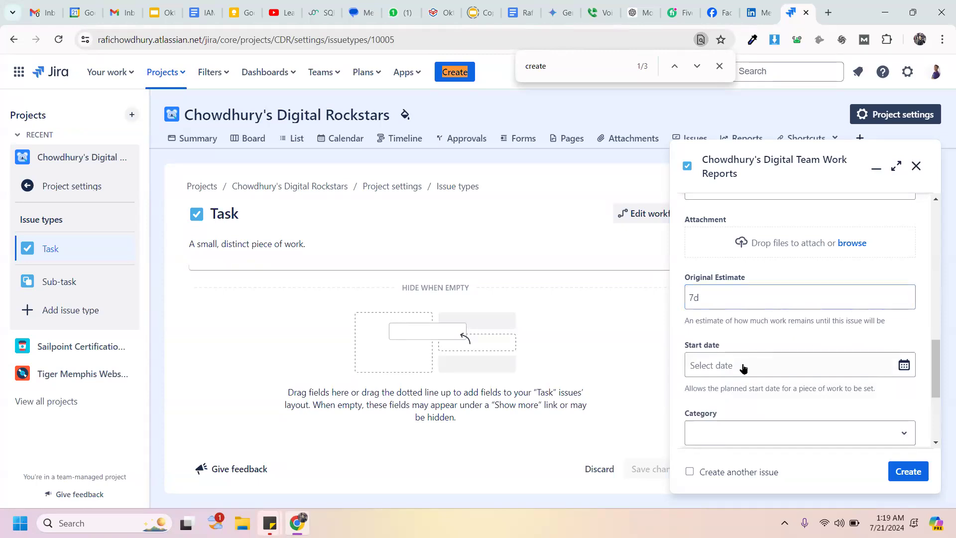
click(724, 301)
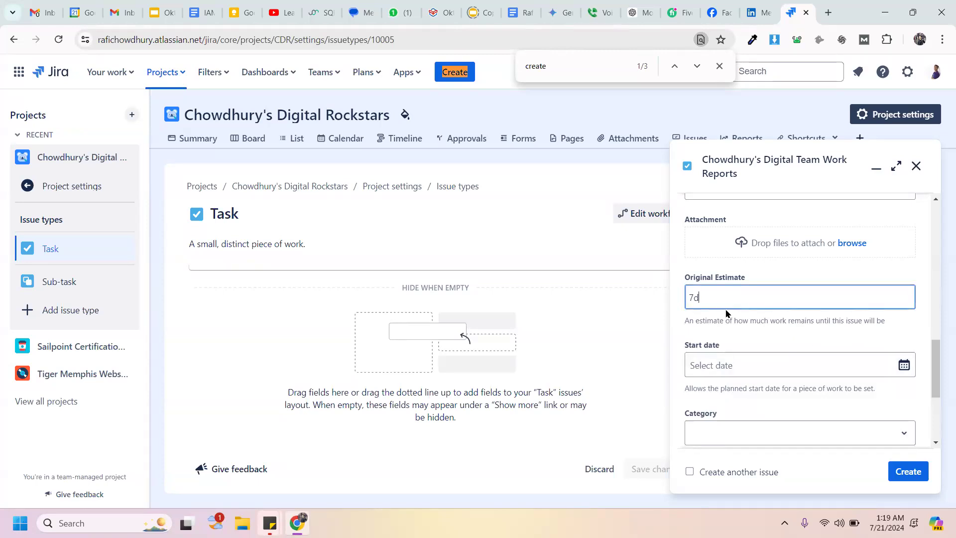
click(736, 371)
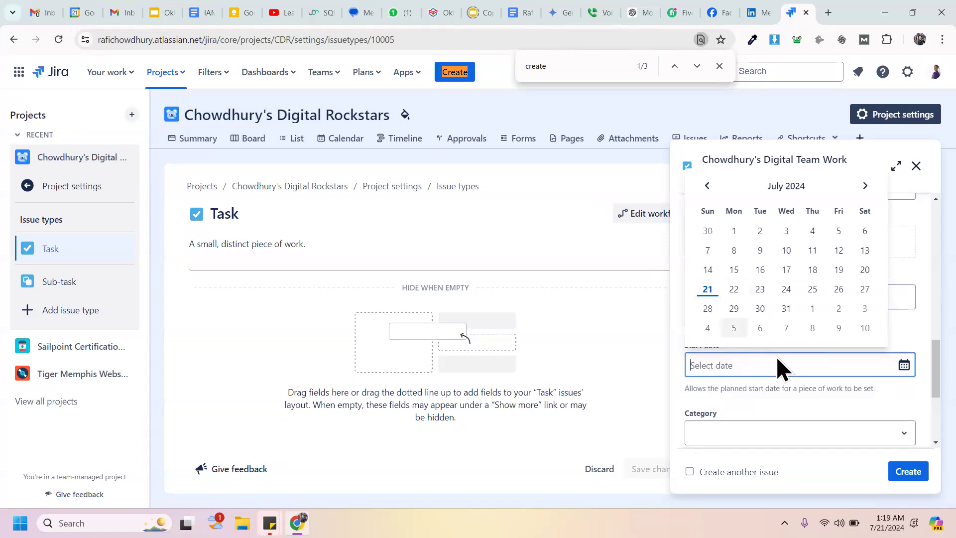
Step: Pick July 22, 2024 as the task's start date
click(734, 291)
drag(938, 361, 938, 392)
click(770, 301)
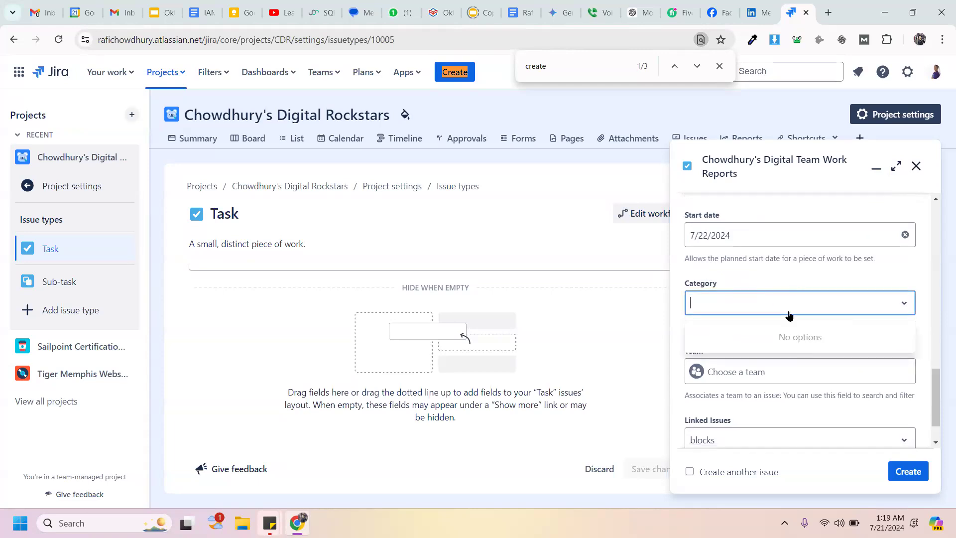
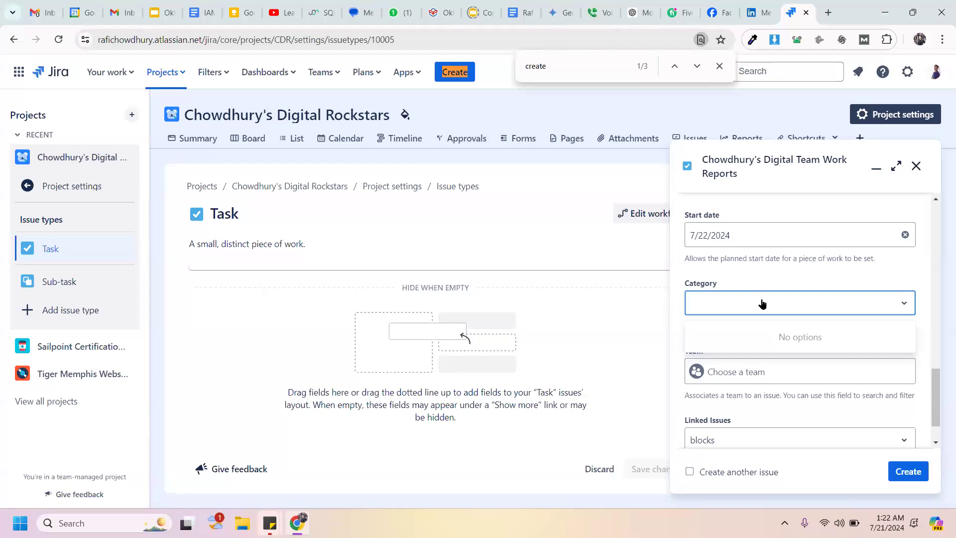
Step: Close the empty Category list and open the Team field's list of teams
click(910, 298)
scroll(909, 387, down, 1)
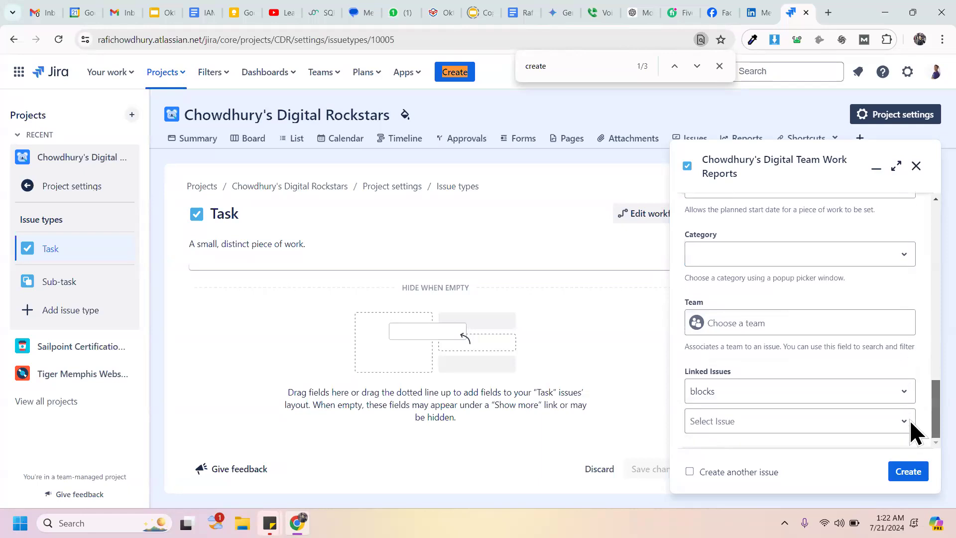
click(791, 315)
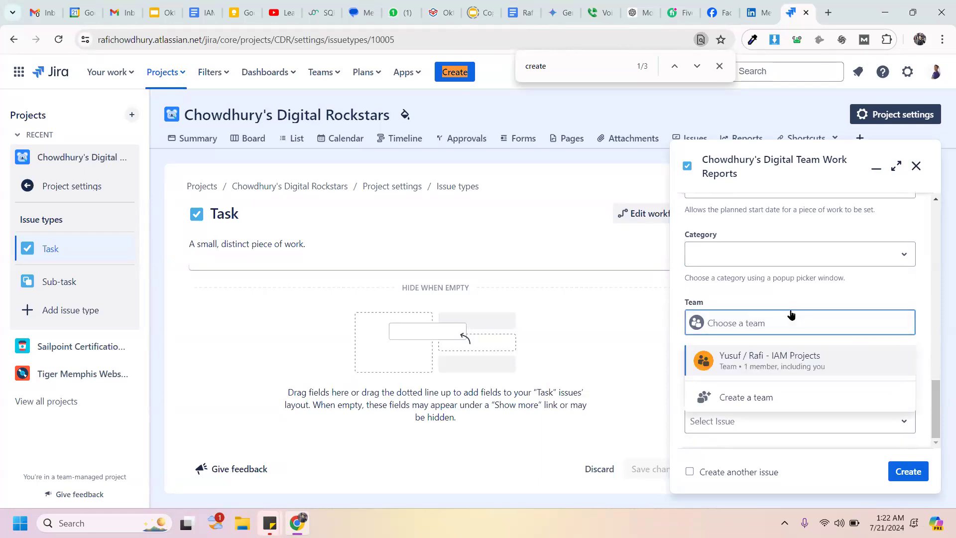
Step: Start a new team named 'Chowdhuyry's Digital' and begin searching for another member
click(755, 398)
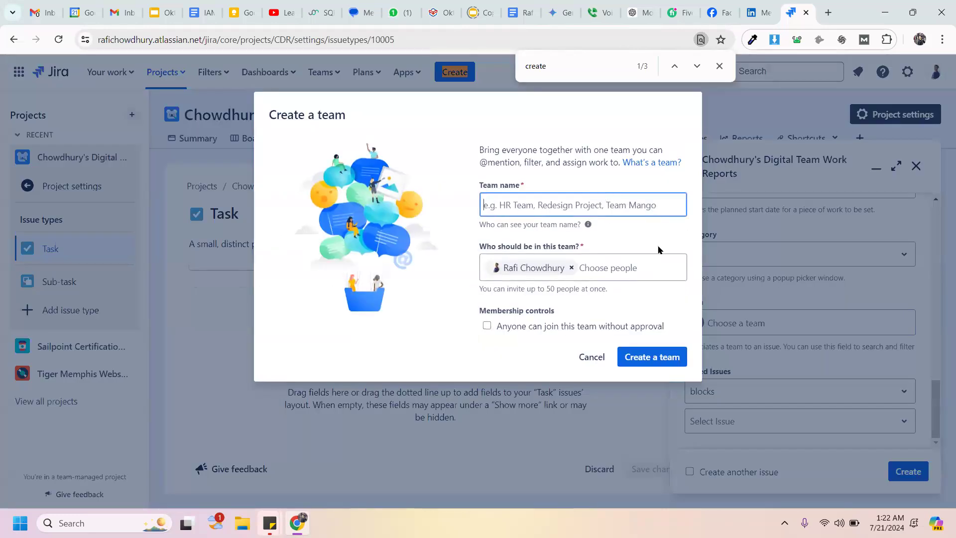
text(Chowdhu)
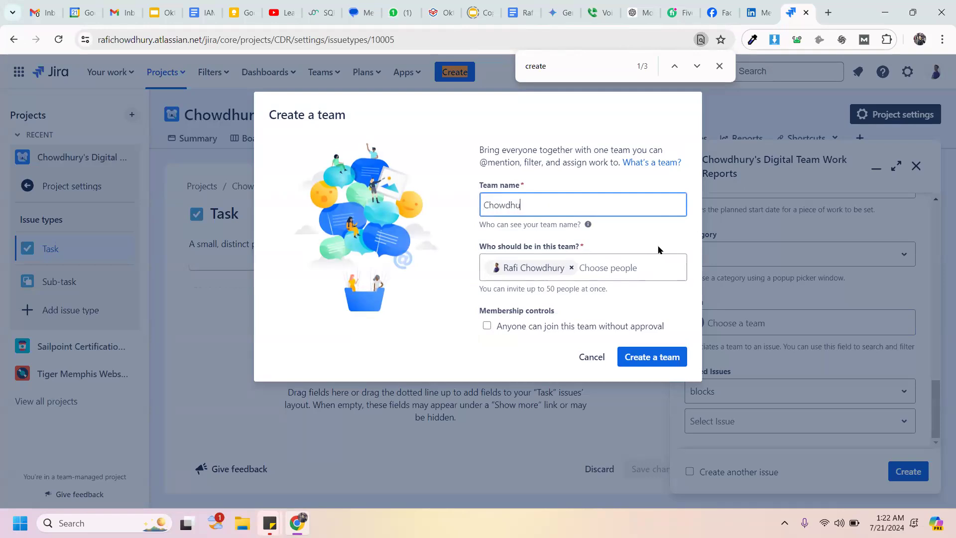
text(yry's Digital)
click(607, 261)
text(gun)
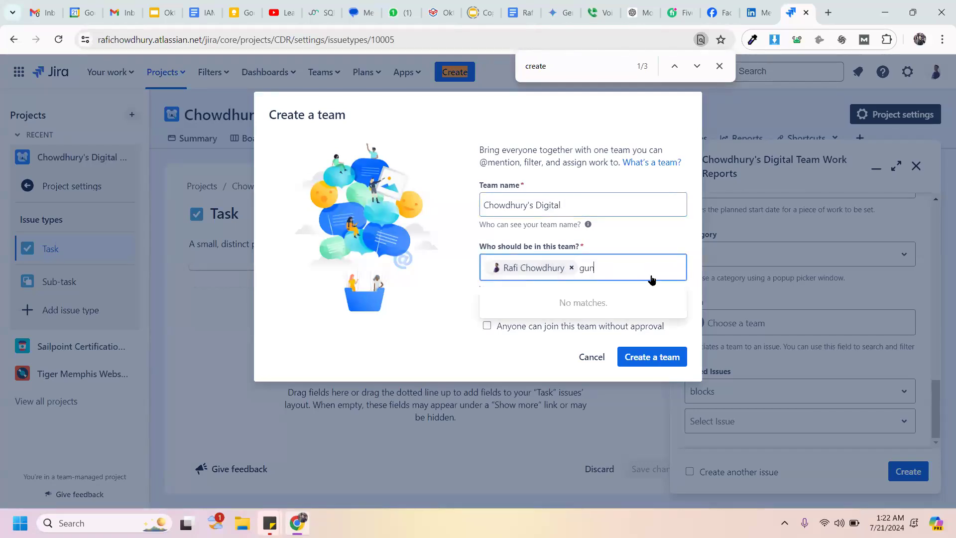
Step: Copy the member's e-mail address from Gmail and paste it into the team's member field
key(ctrl+1)
click(246, 70)
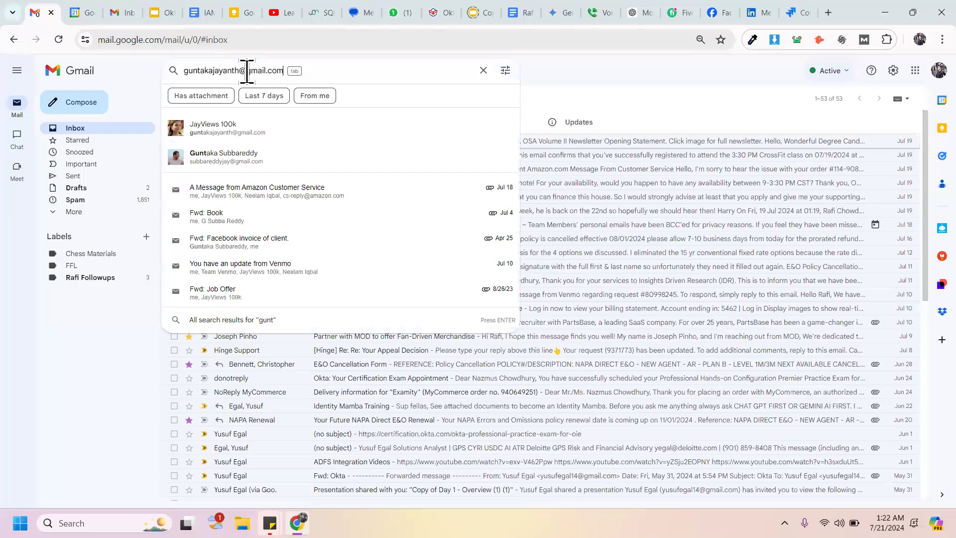
key(Tab)
key(ctrl+a)
key(ctrl+c)
click(791, 12)
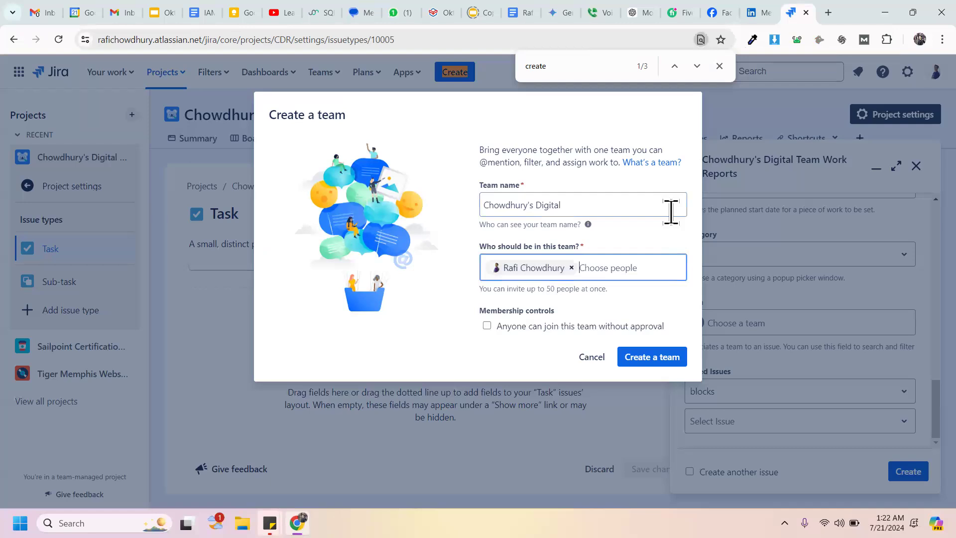
key(ctrl+v)
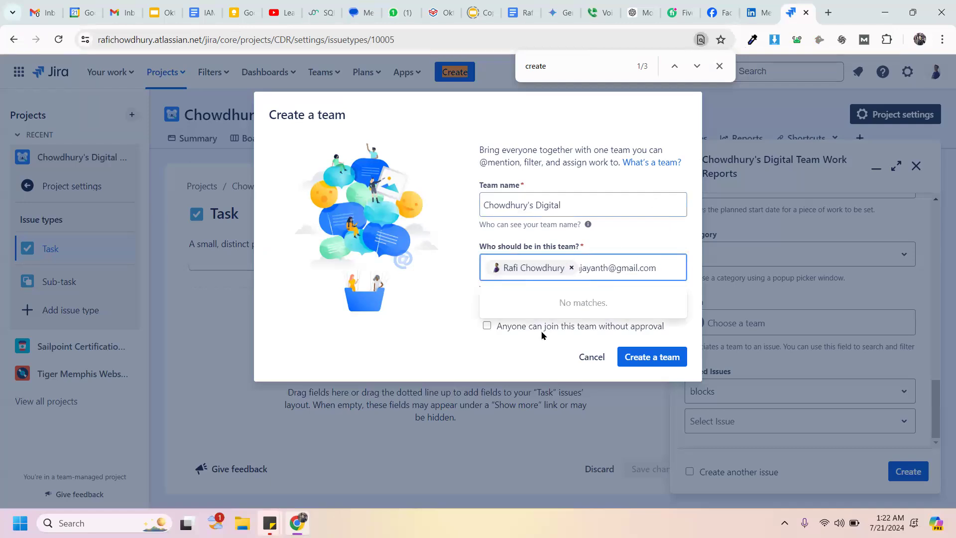
Step: Discard the unmatched member entry after a second failed search, keeping only the current member
click(437, 327)
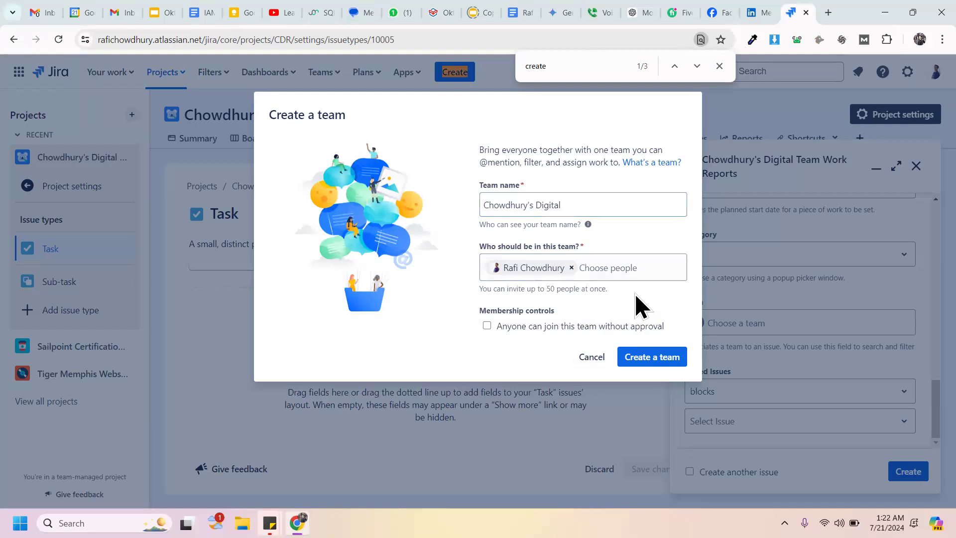
click(625, 269)
text(gunt)
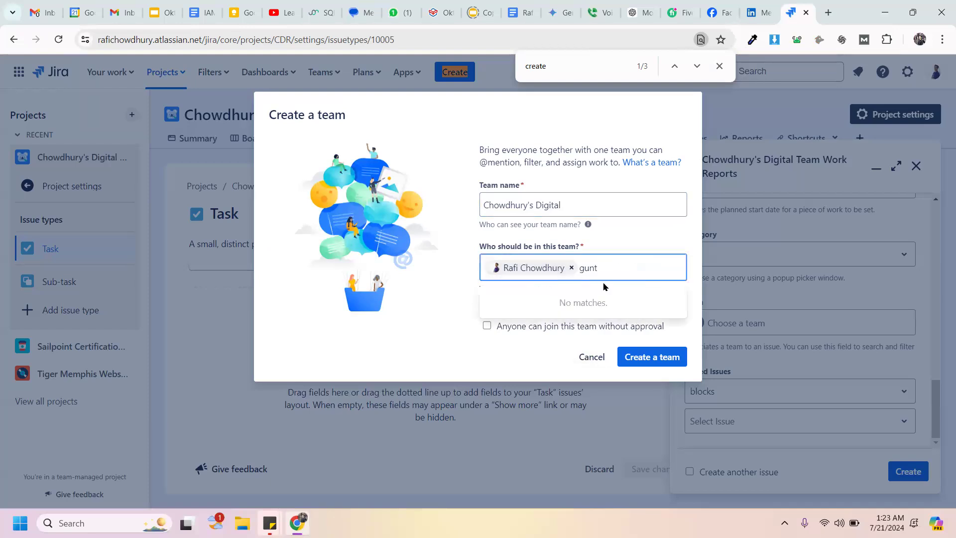
click(428, 331)
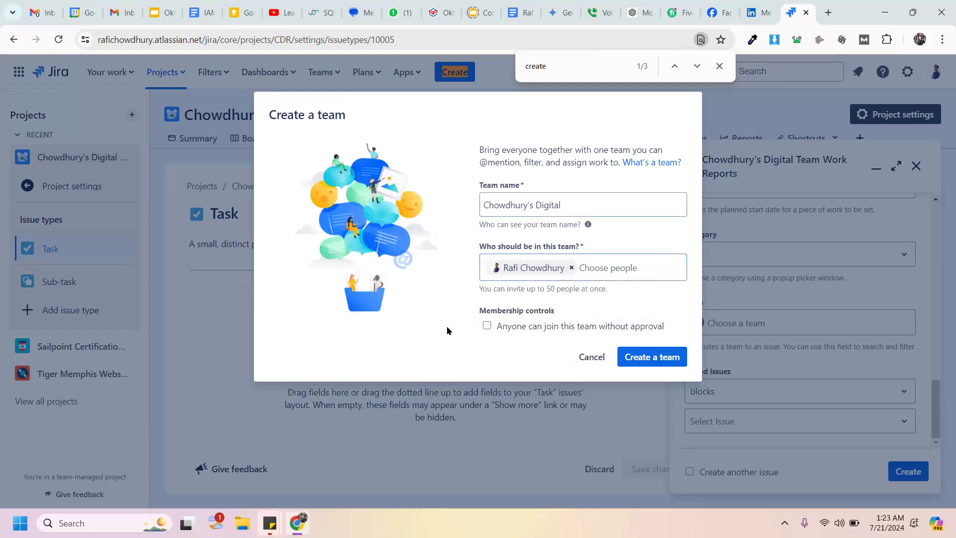
Step: Save the Chowdhury's Digital team into the Team field, leaving the link type at 'blocks'
click(663, 358)
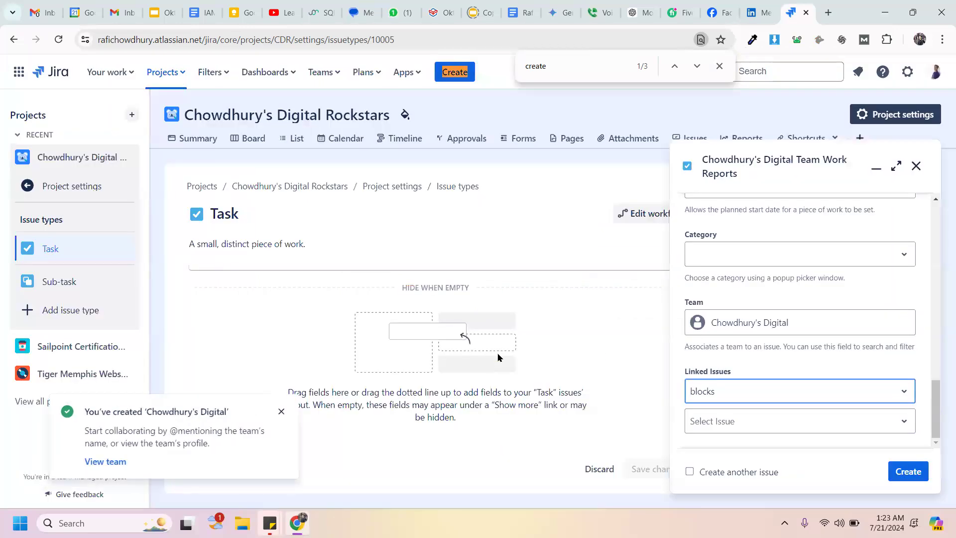
click(832, 393)
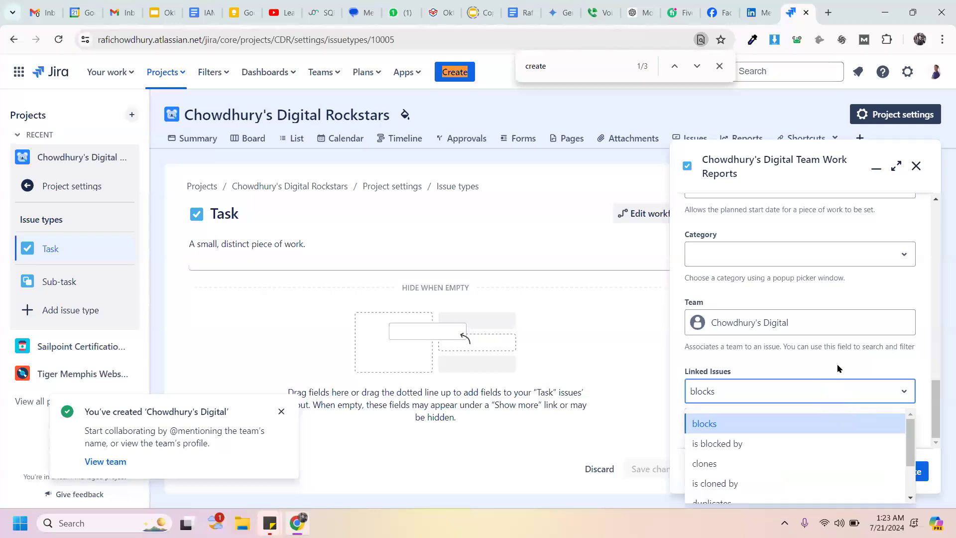
click(905, 390)
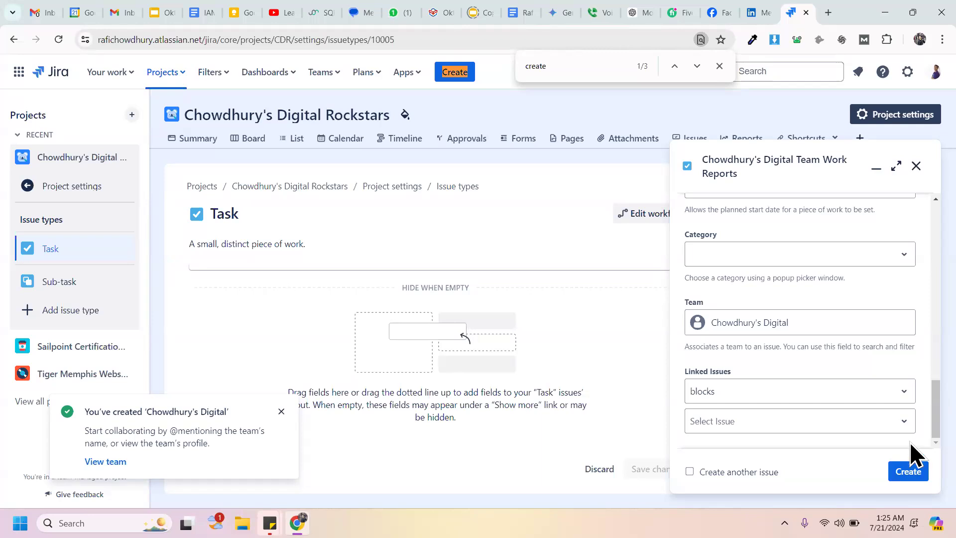
Step: Browse the Linked Issues link type choices, keeping 'blocks' selected
click(838, 396)
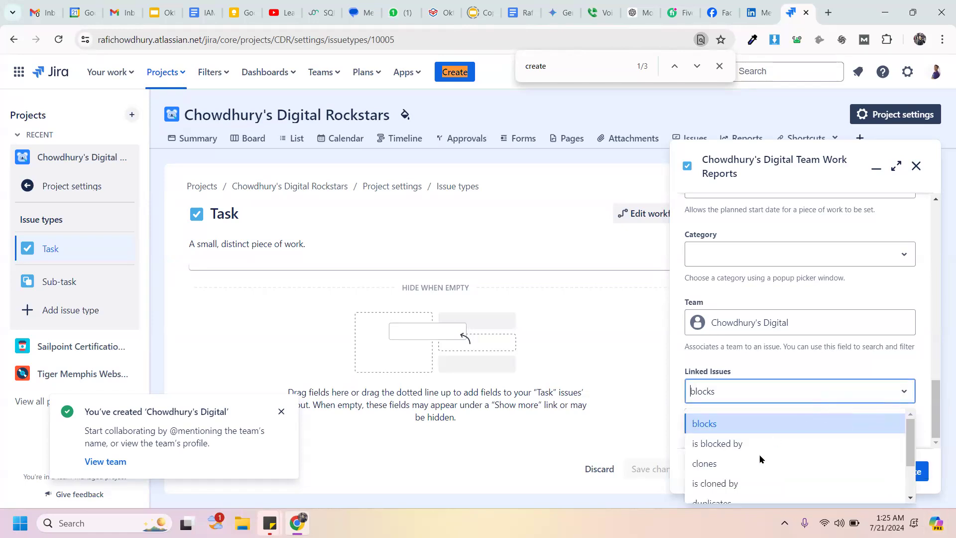
drag(908, 438, 905, 399)
click(826, 352)
click(816, 424)
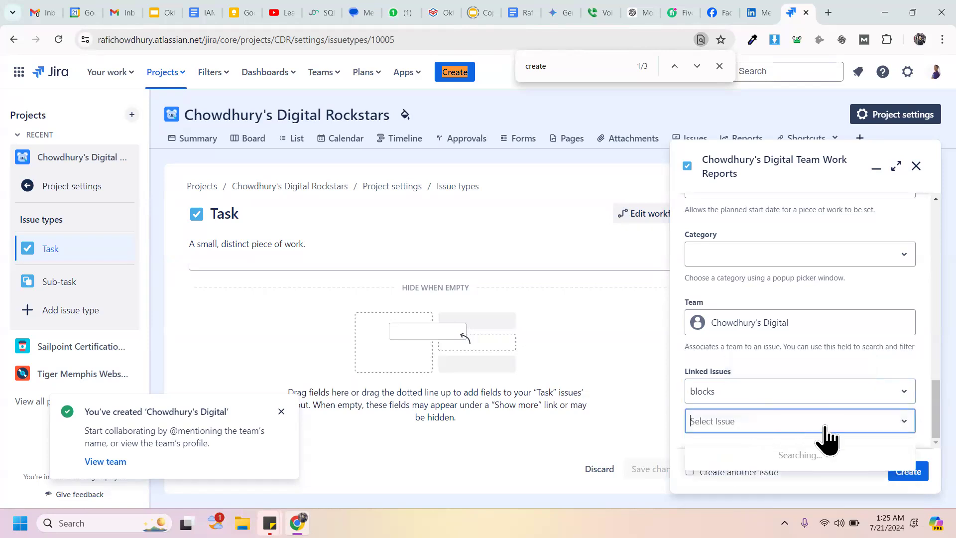
click(819, 391)
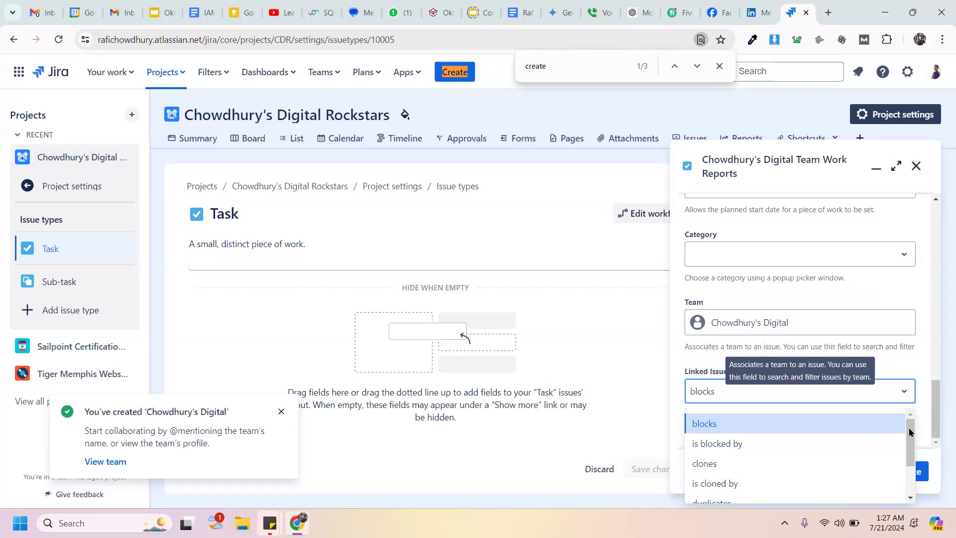
drag(911, 437, 907, 389)
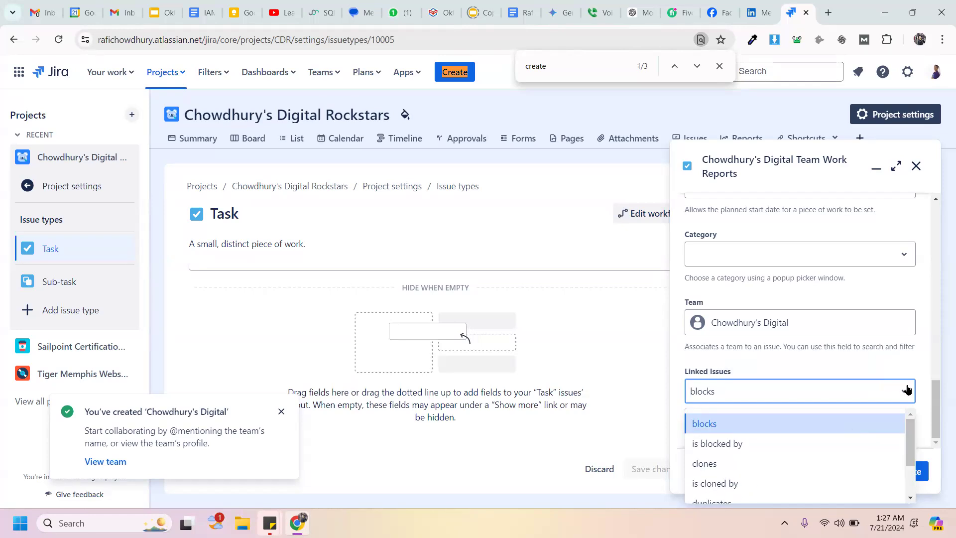
click(850, 356)
Step: Leave Linked Issues unset and submit the form, creating task CDR-1
click(800, 398)
drag(911, 433, 910, 504)
drag(909, 454, 886, 391)
click(877, 371)
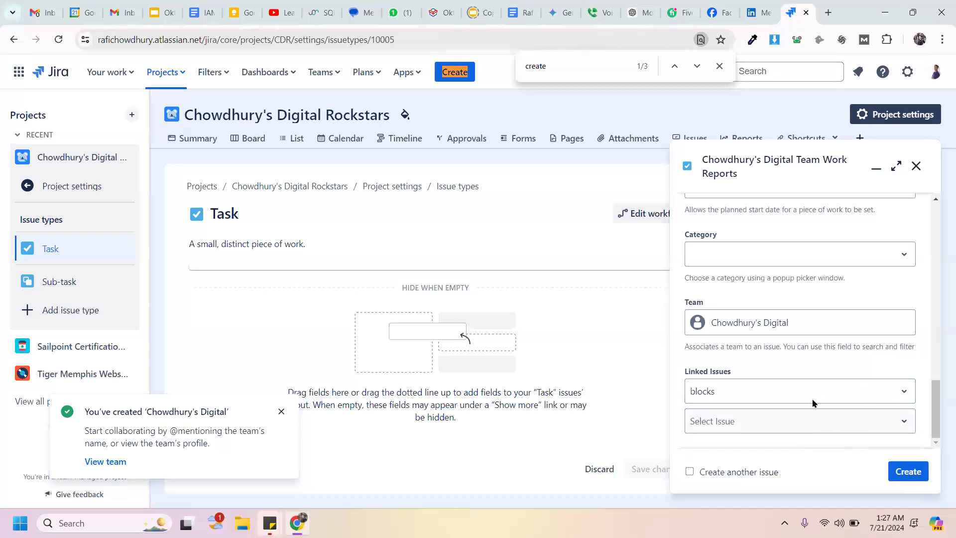
click(901, 398)
click(779, 397)
click(776, 395)
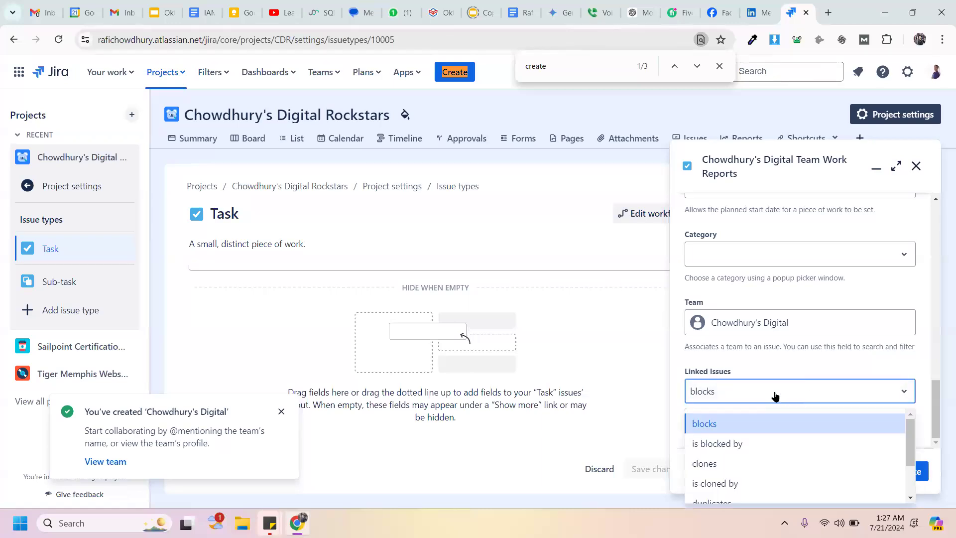
click(796, 351)
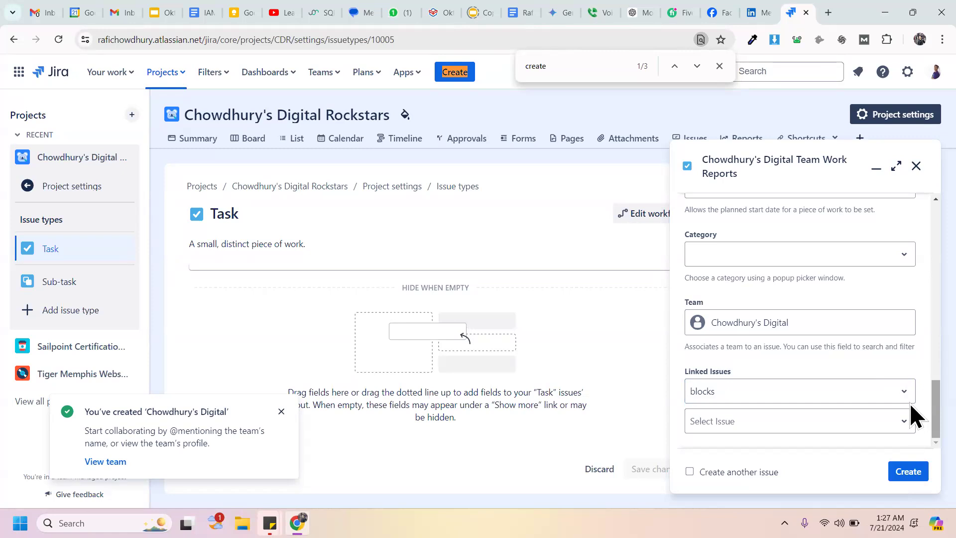
click(907, 475)
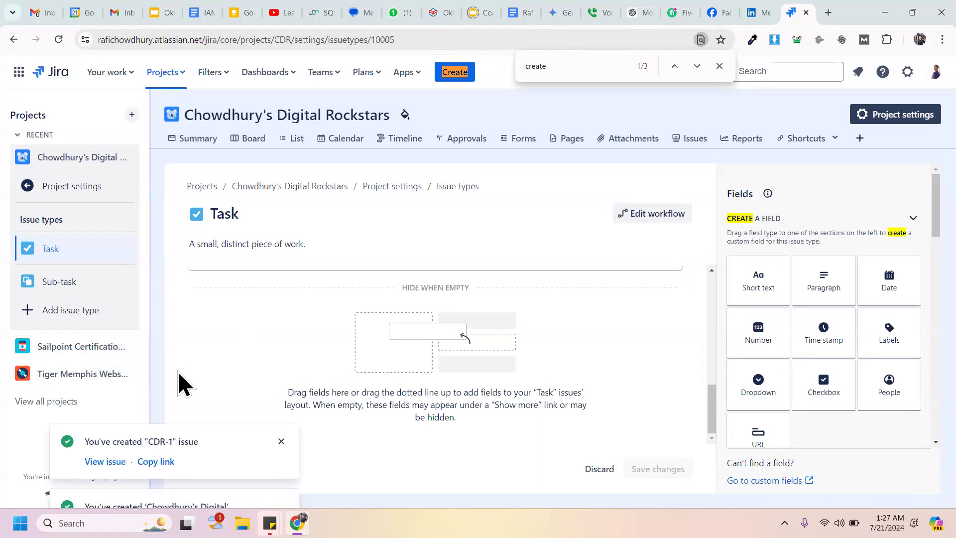
Step: Open issue CDR-1 from the success message and skip the issue-view welcome tour
click(106, 461)
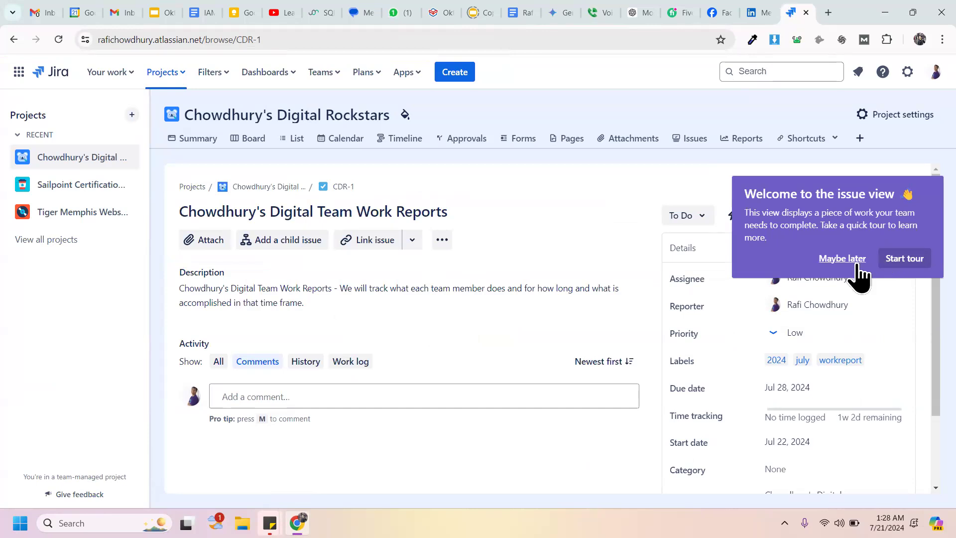
click(842, 259)
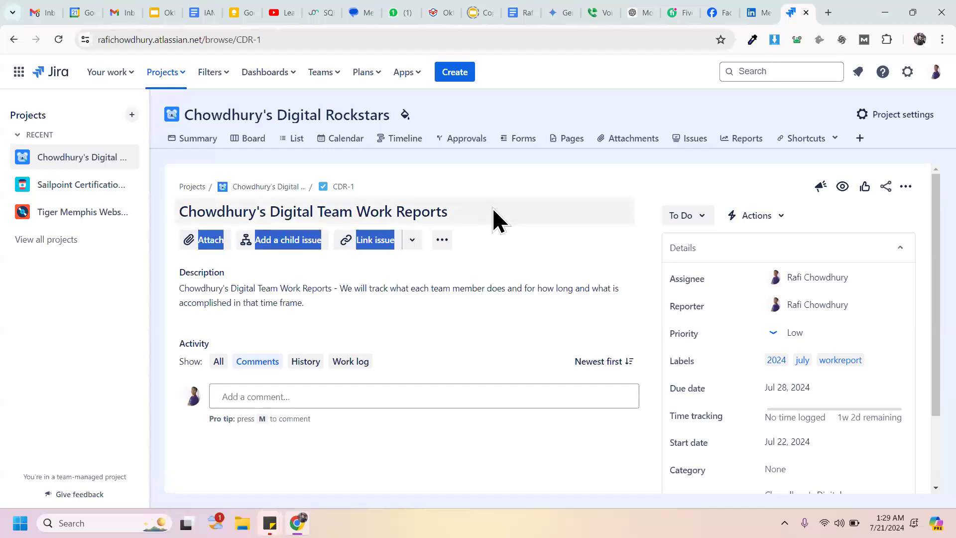
double_click(515, 260)
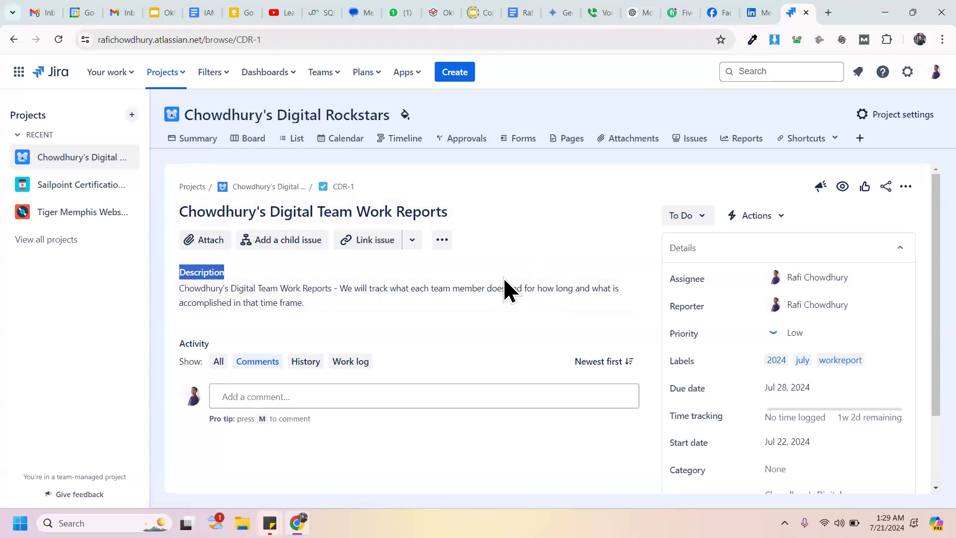
drag(498, 246, 526, 512)
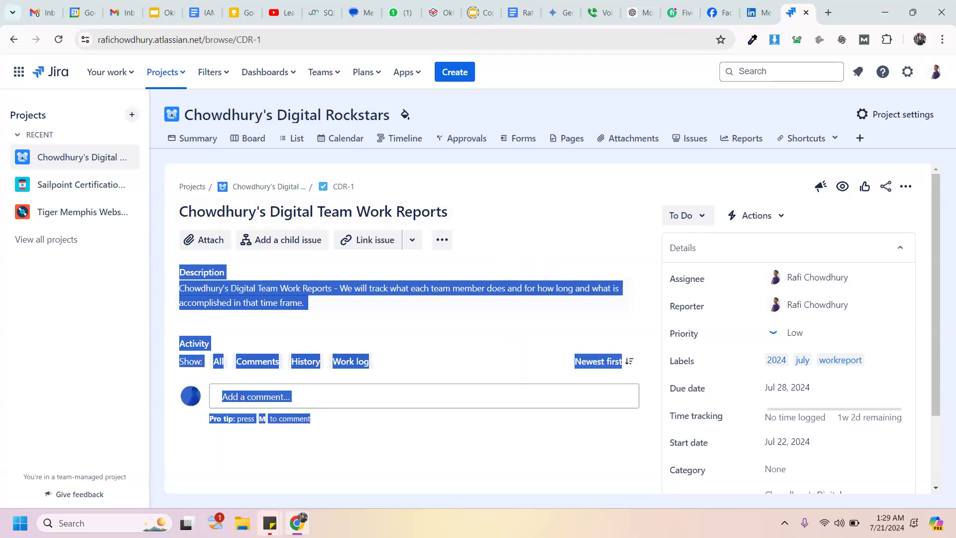
click(397, 347)
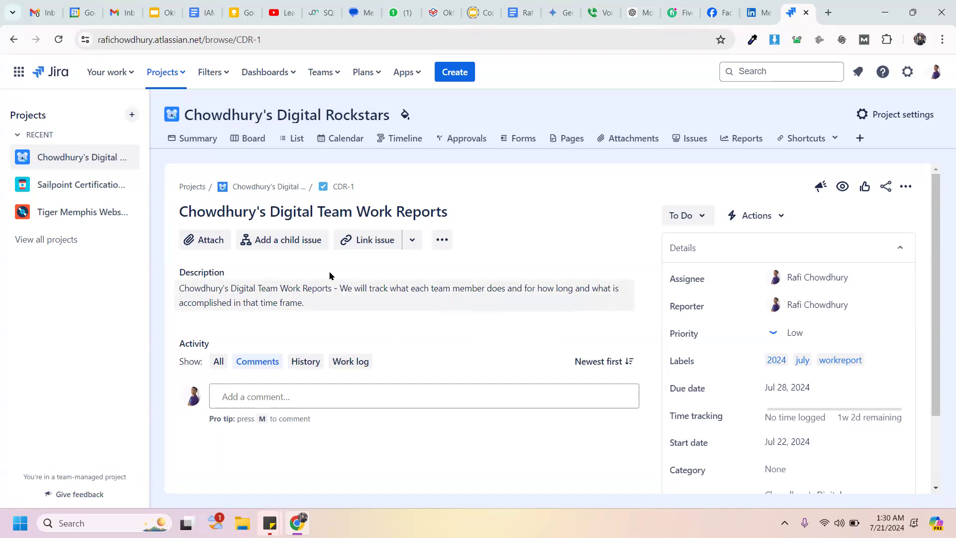
Step: Switch the Activity section to History to see the issue's creation entry
click(306, 363)
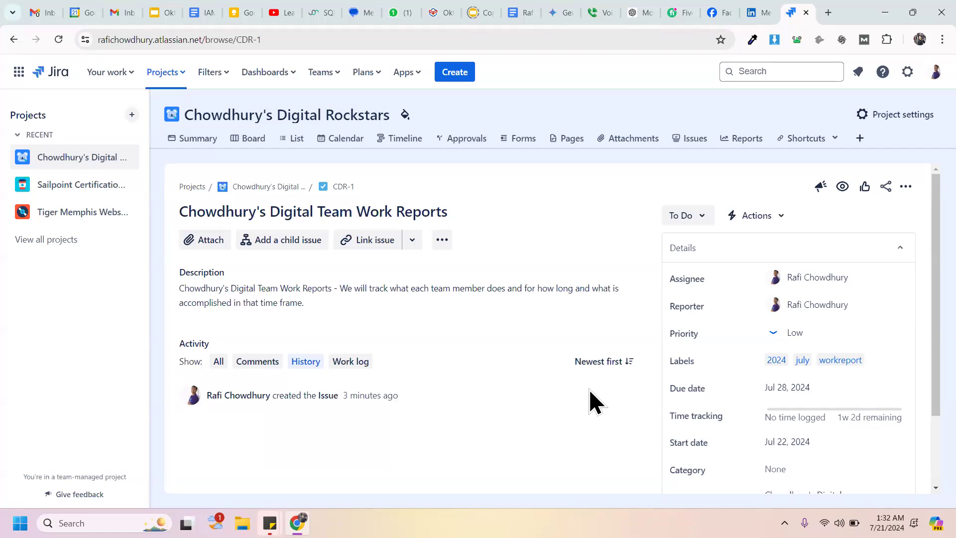
click(826, 13)
text(asa)
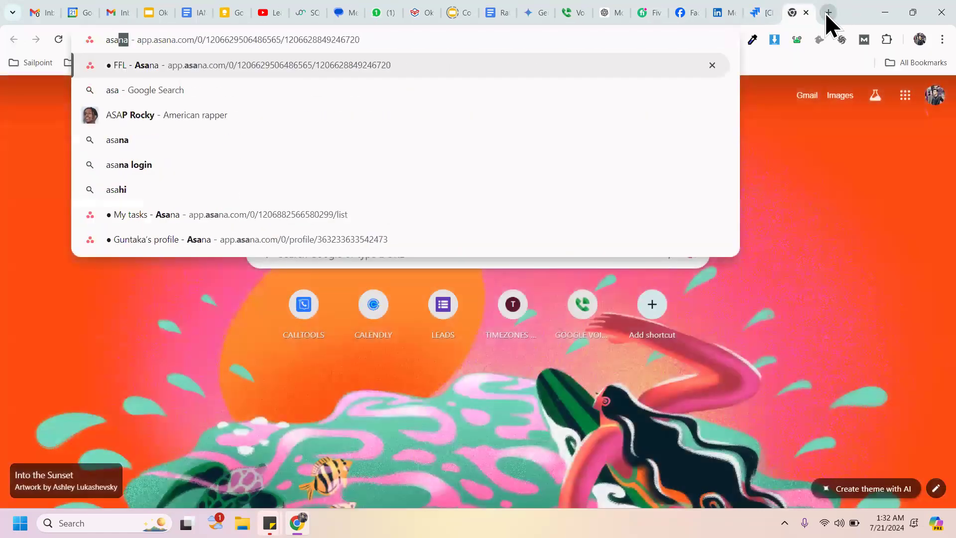
key(Return)
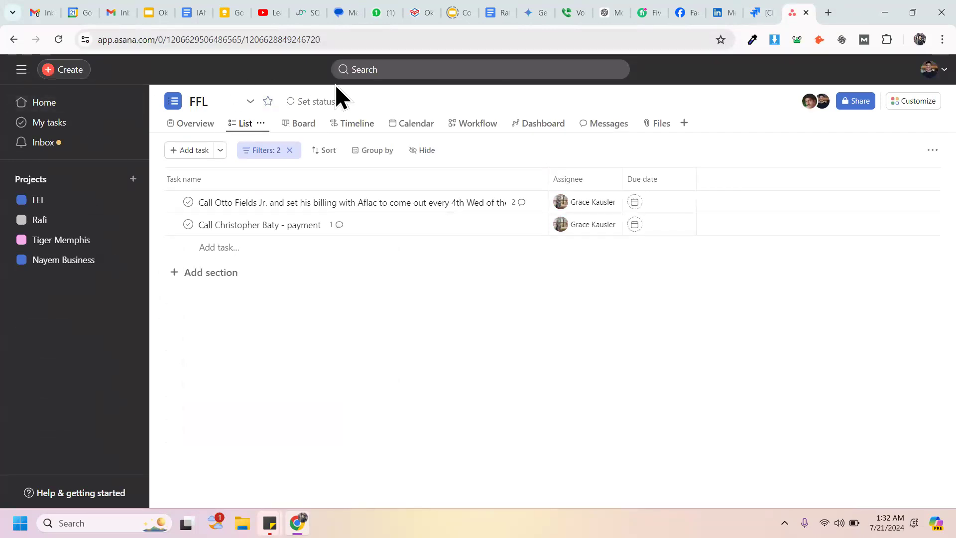
click(393, 74)
text(gun)
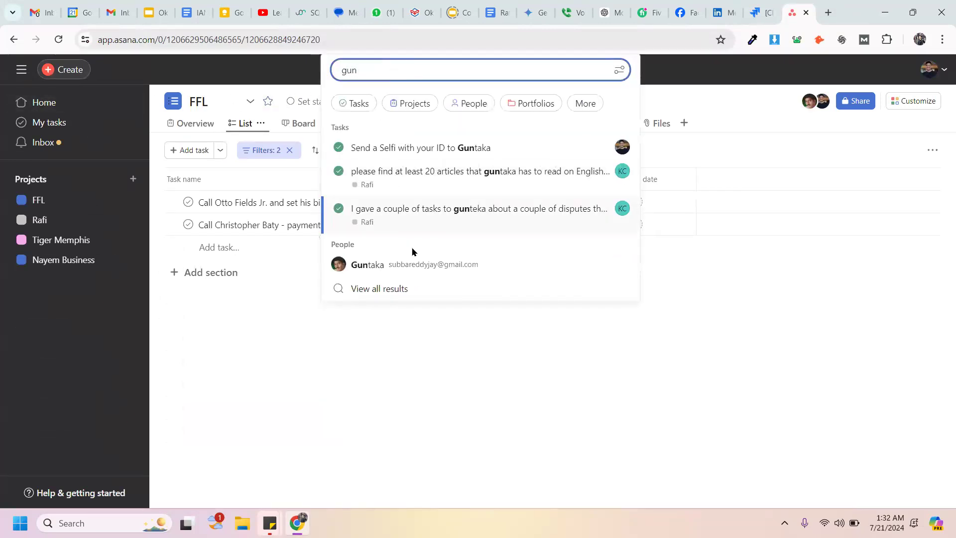
click(396, 265)
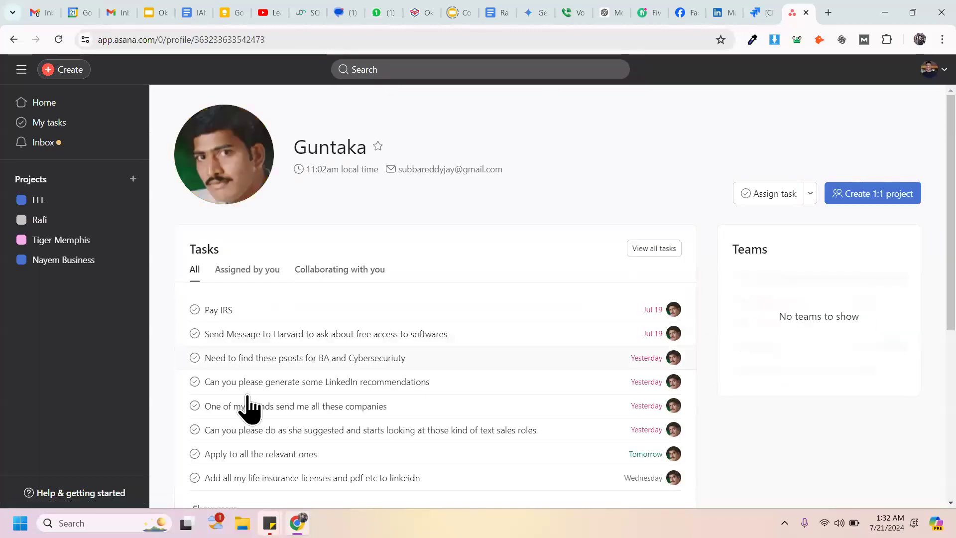
scroll(941, 264, down, 4)
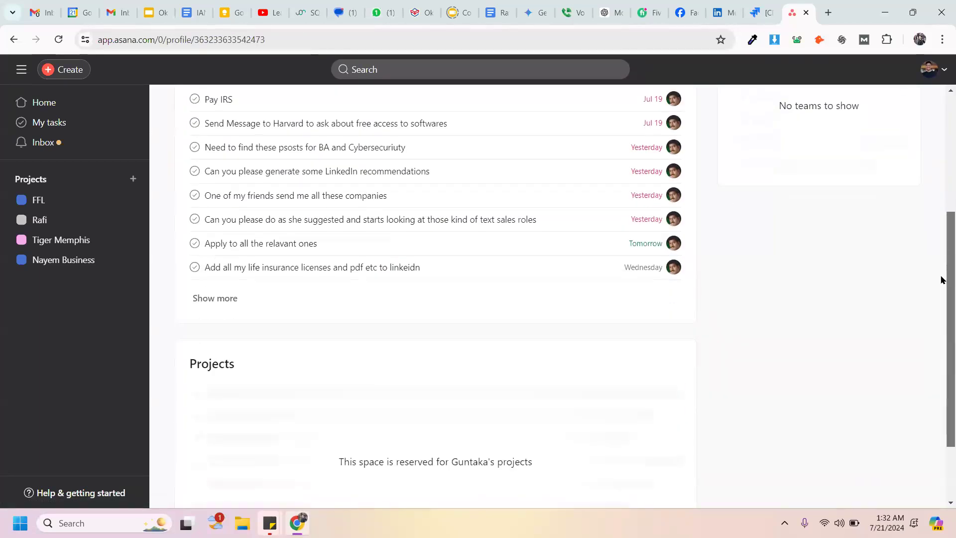
click(226, 299)
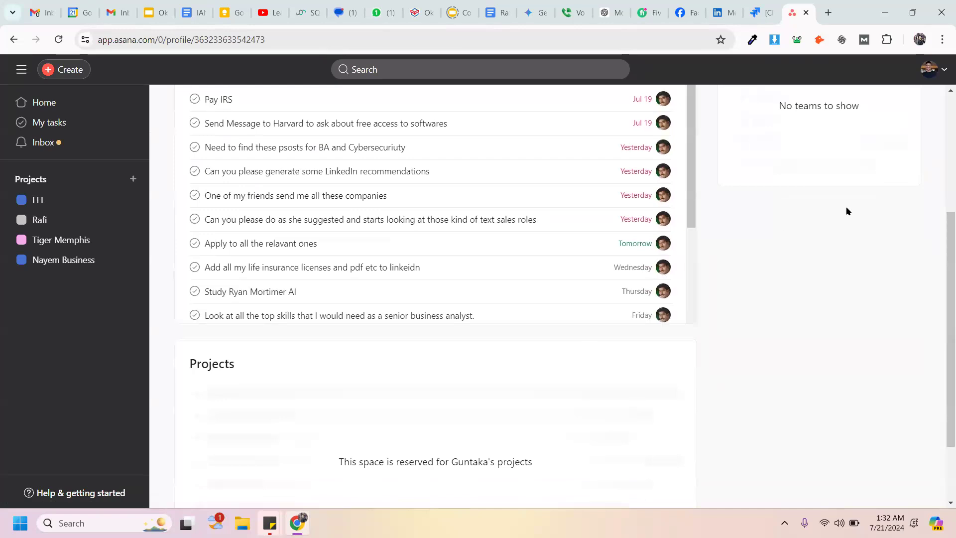
scroll(940, 294, up, 5)
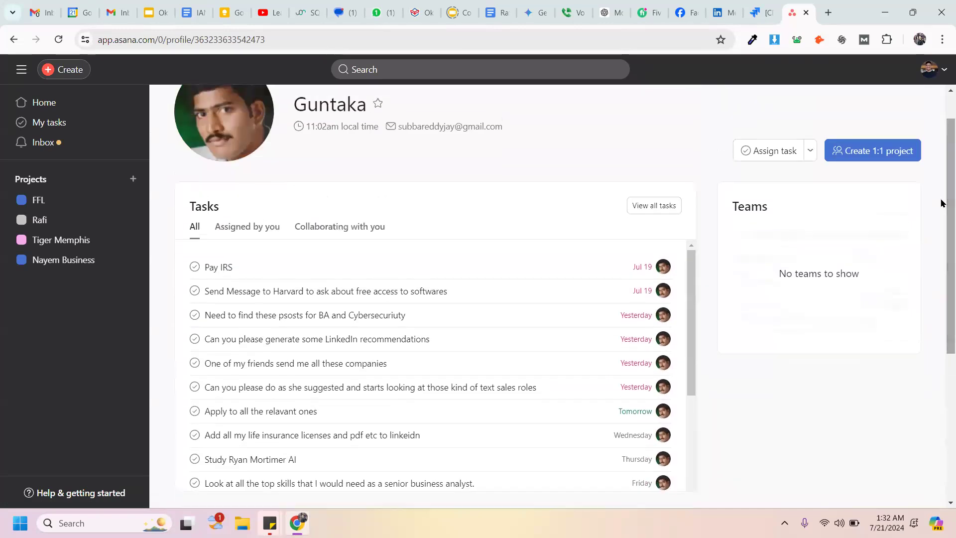
click(301, 298)
scroll(749, 298, down, 2)
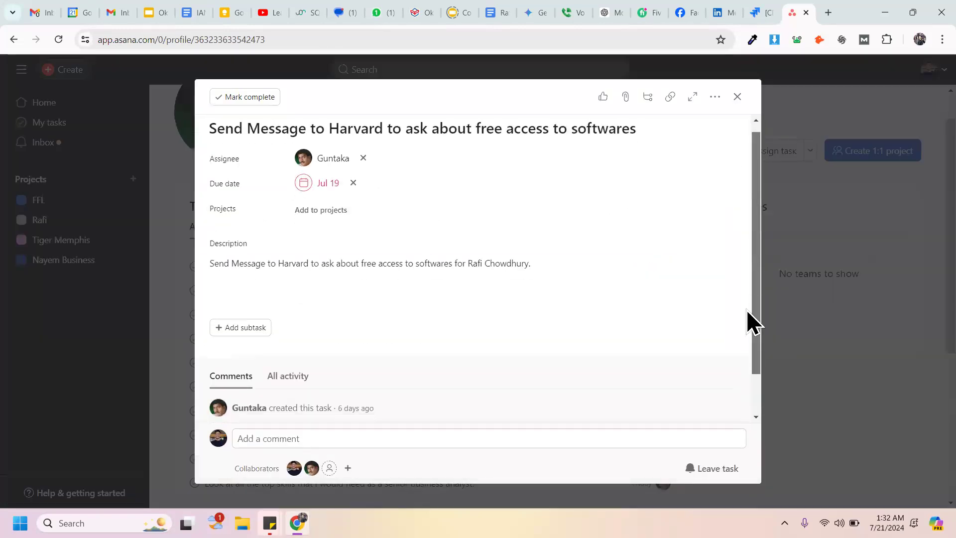
click(288, 327)
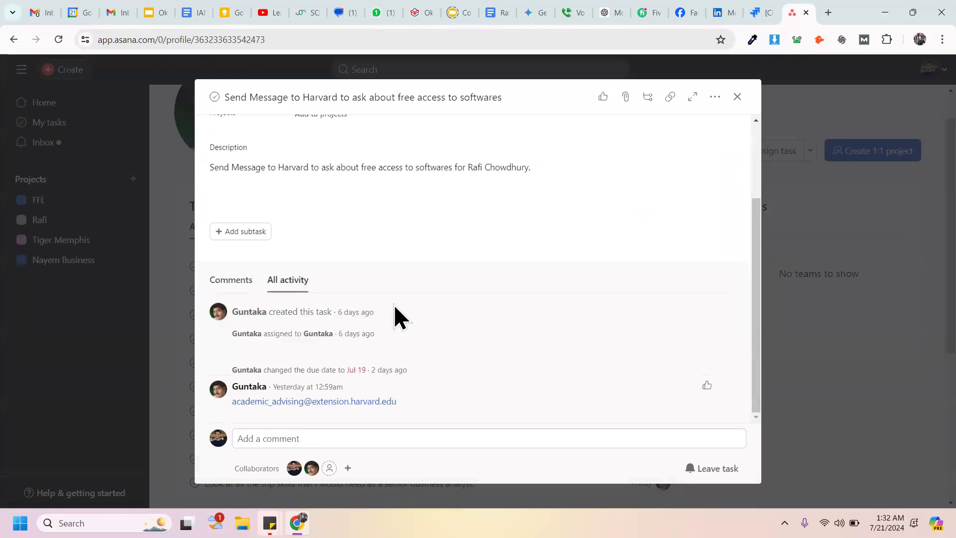
key(Escape)
click(399, 69)
text(neelam)
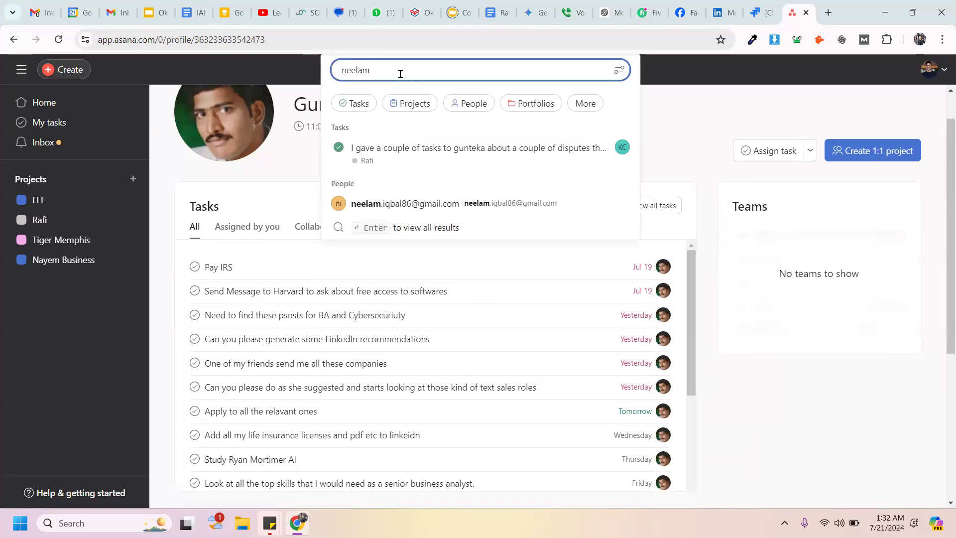
click(421, 203)
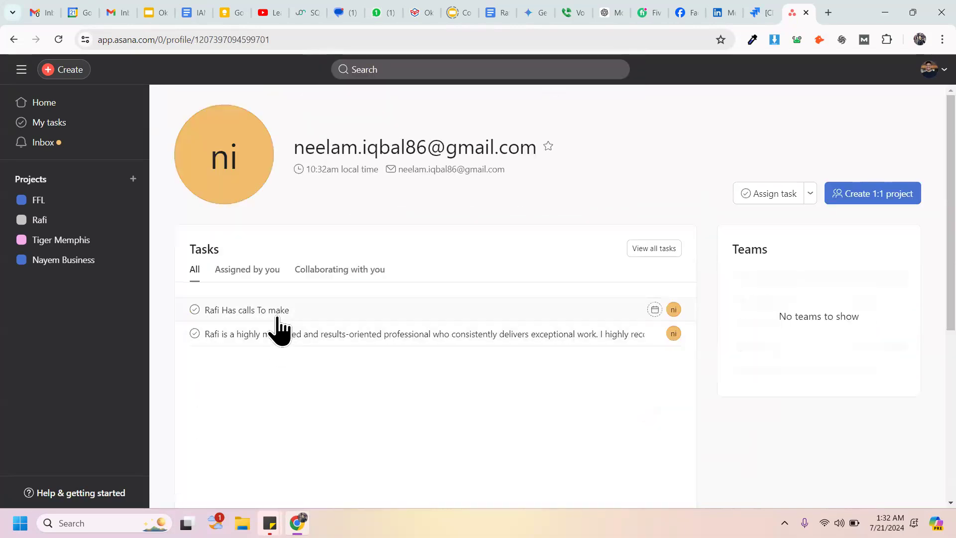
click(279, 311)
drag(751, 331, 783, 168)
click(787, 165)
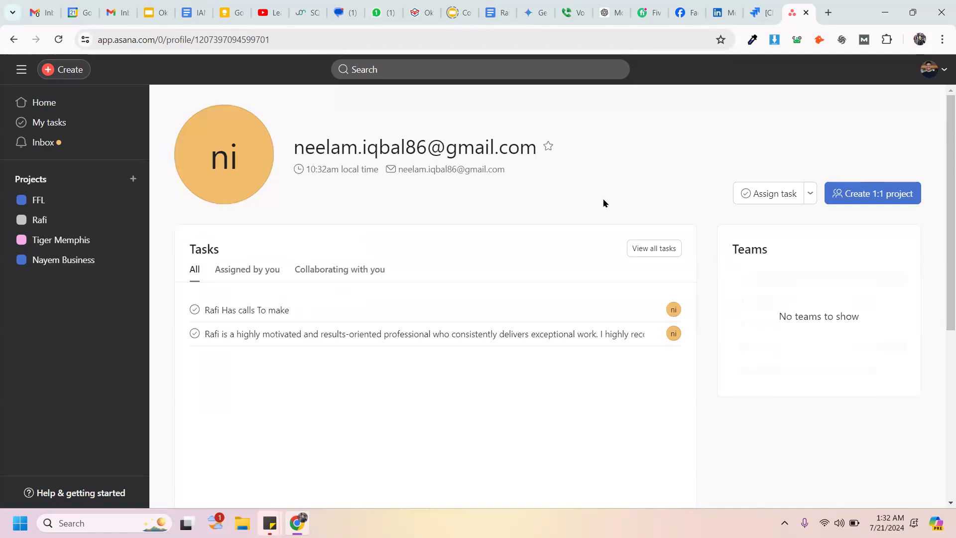
click(760, 13)
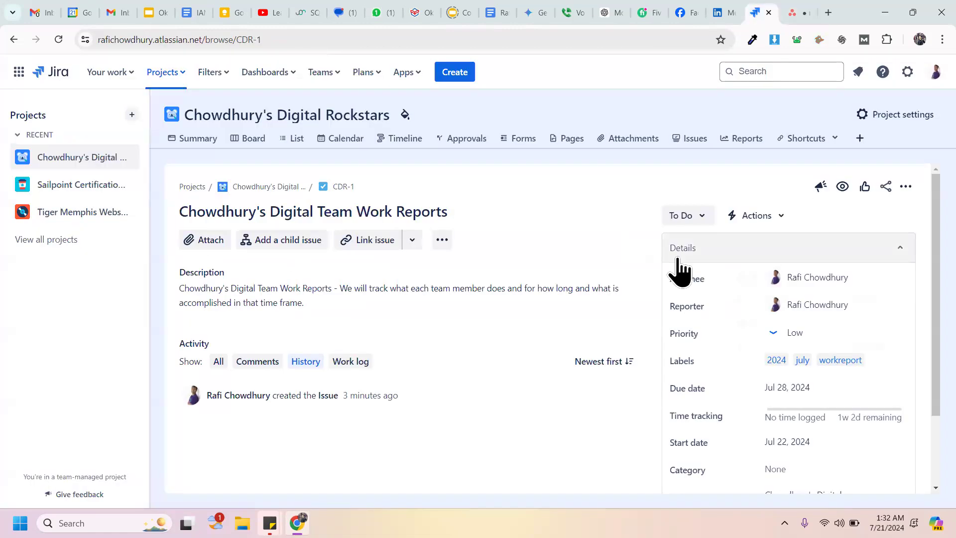